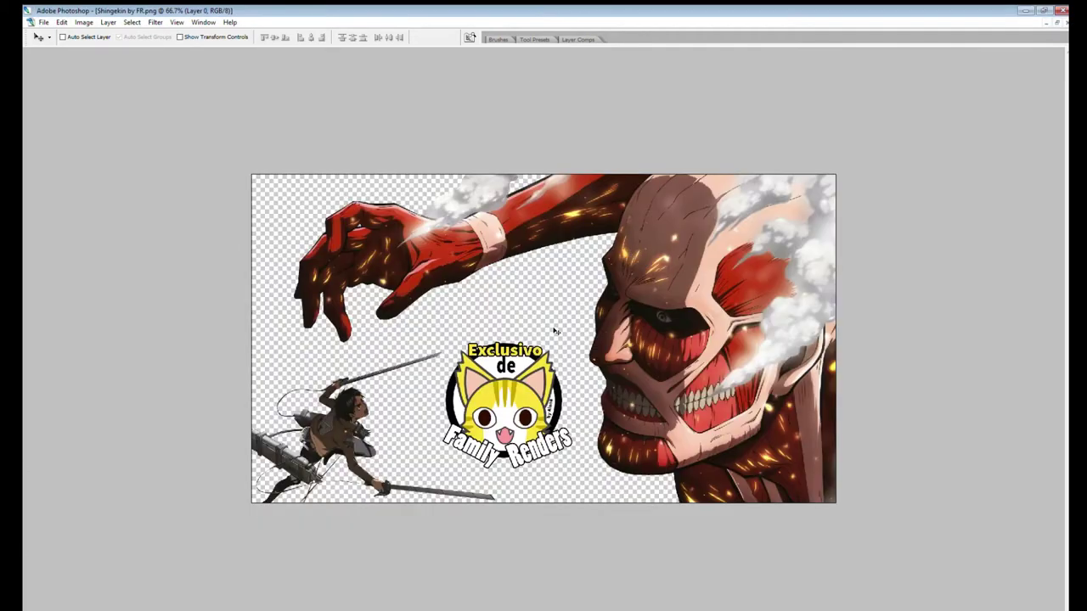
# Delete the small soldier from the render and shrink the titan toward the pool photo's lower left.
pyautogui.press('Delete')
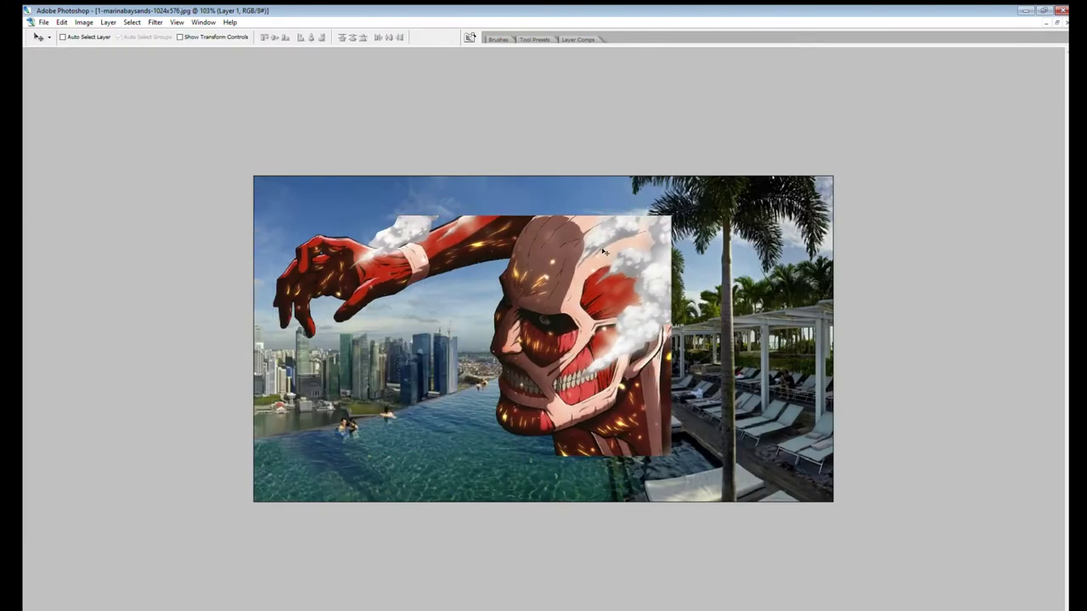
pyautogui.moveTo(362, 266)
pyautogui.mouseDown()
pyautogui.moveTo(325, 310)
pyautogui.moveTo(360, 301)
pyautogui.mouseUp()
# Commit the titan's new size and clone red arm texture over the white highlights on its arm and hand.
pyautogui.press('Return')
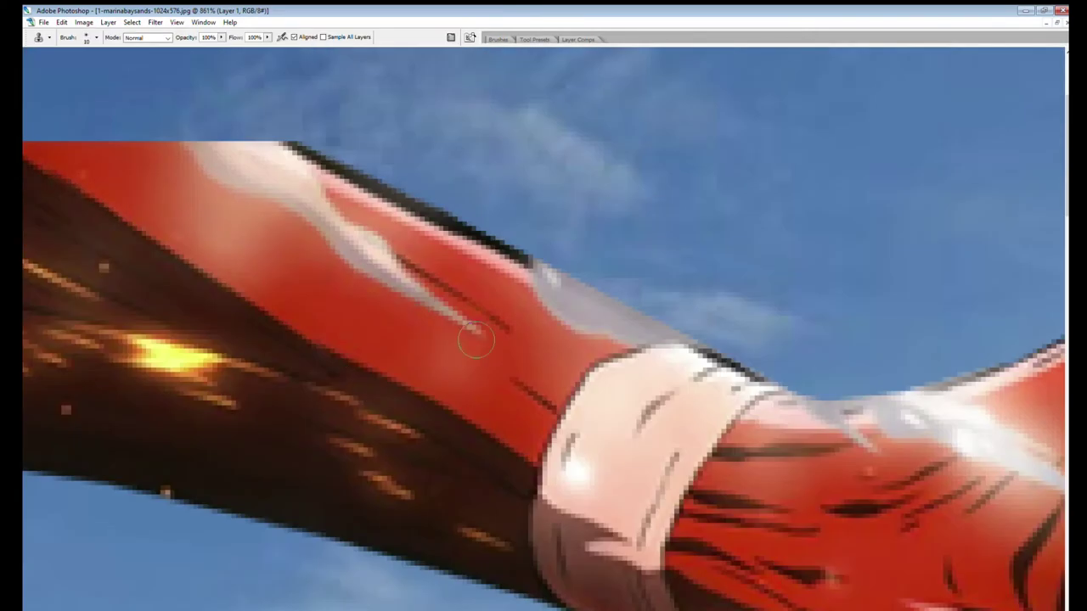
pyautogui.moveTo(246, 170); pyautogui.dragTo(406, 263)
pyautogui.moveTo(522, 280); pyautogui.dragTo(599, 348)
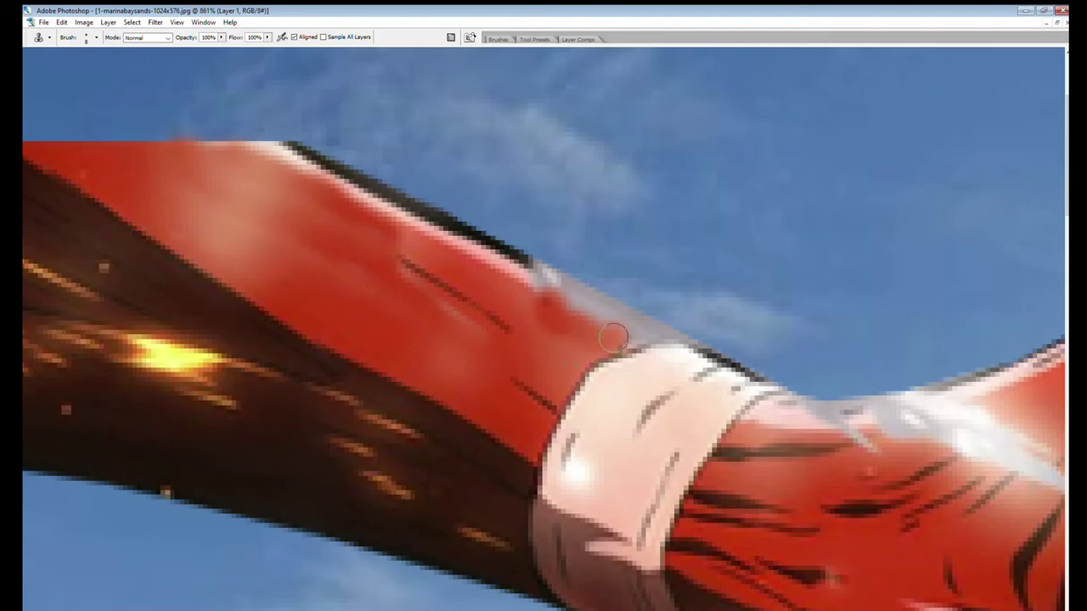
pyautogui.moveTo(535, 293); pyautogui.dragTo(623, 328)
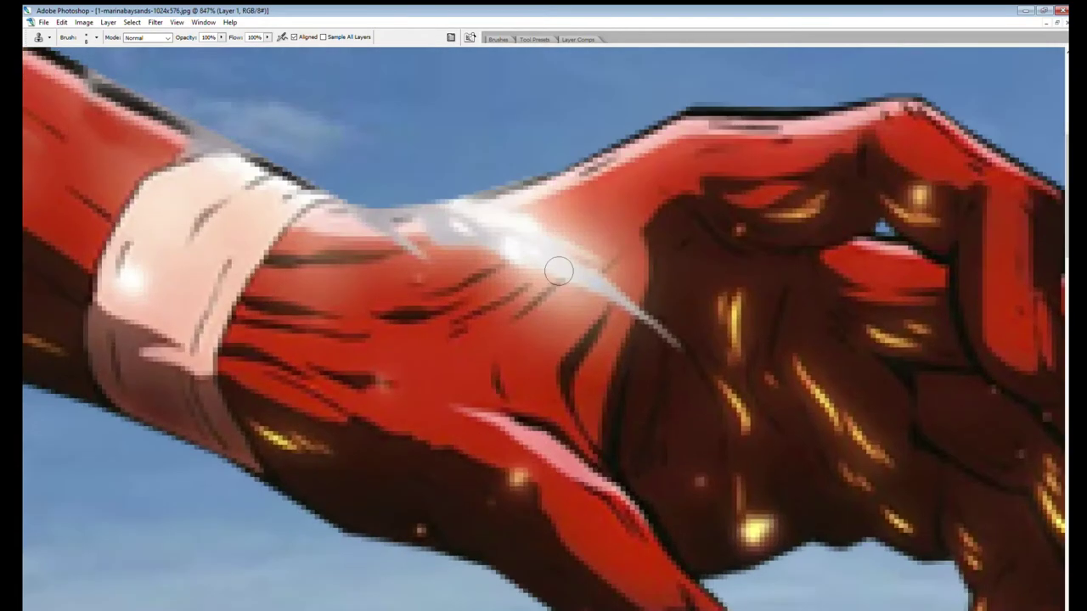
pyautogui.moveTo(558, 272)
pyautogui.mouseDown()
pyautogui.moveTo(570, 280)
pyautogui.moveTo(476, 246)
pyautogui.mouseUp()
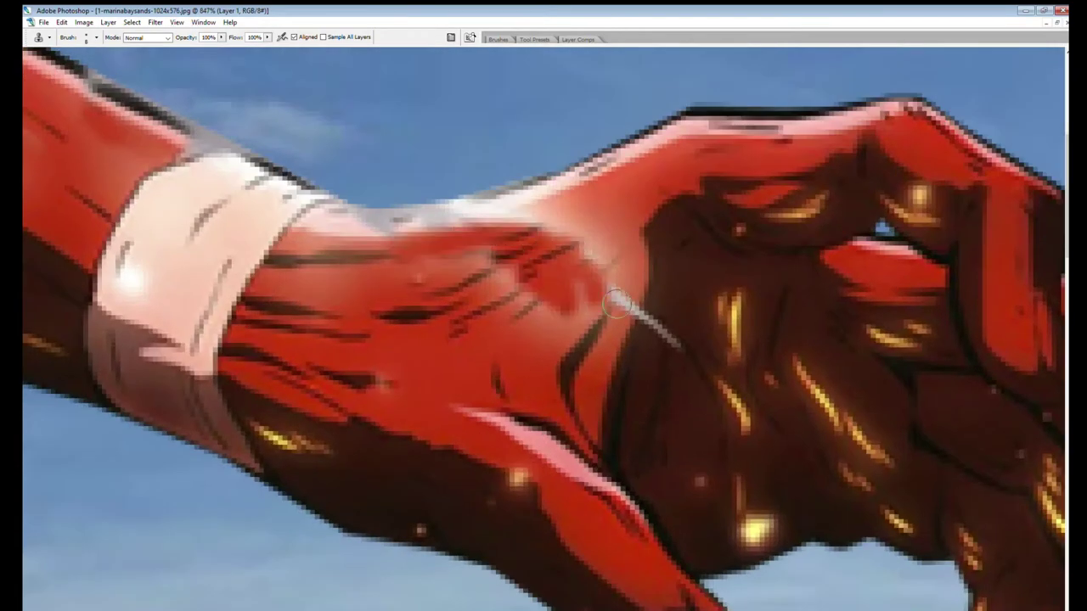
pyautogui.moveTo(595, 237)
pyautogui.mouseDown()
pyautogui.moveTo(550, 282)
pyautogui.moveTo(594, 335)
pyautogui.mouseUp()
pyautogui.moveTo(611, 297)
pyautogui.mouseDown()
pyautogui.moveTo(560, 216)
pyautogui.moveTo(450, 221)
pyautogui.moveTo(527, 247)
pyautogui.mouseUp()
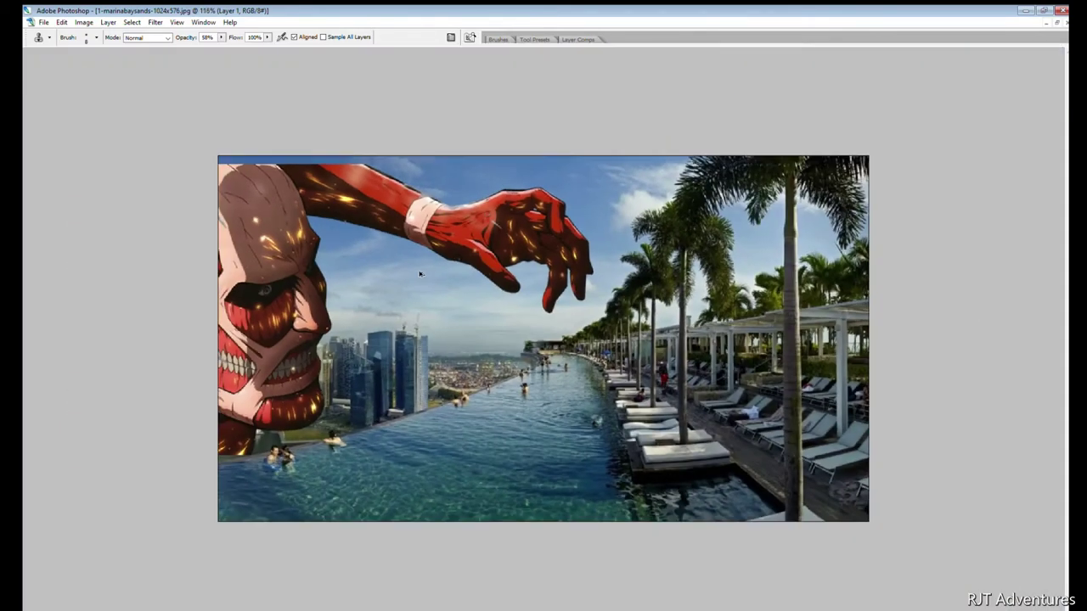
# Lower the titan slightly and mask out everything below the infinity pool's edge.
pyautogui.press('v')
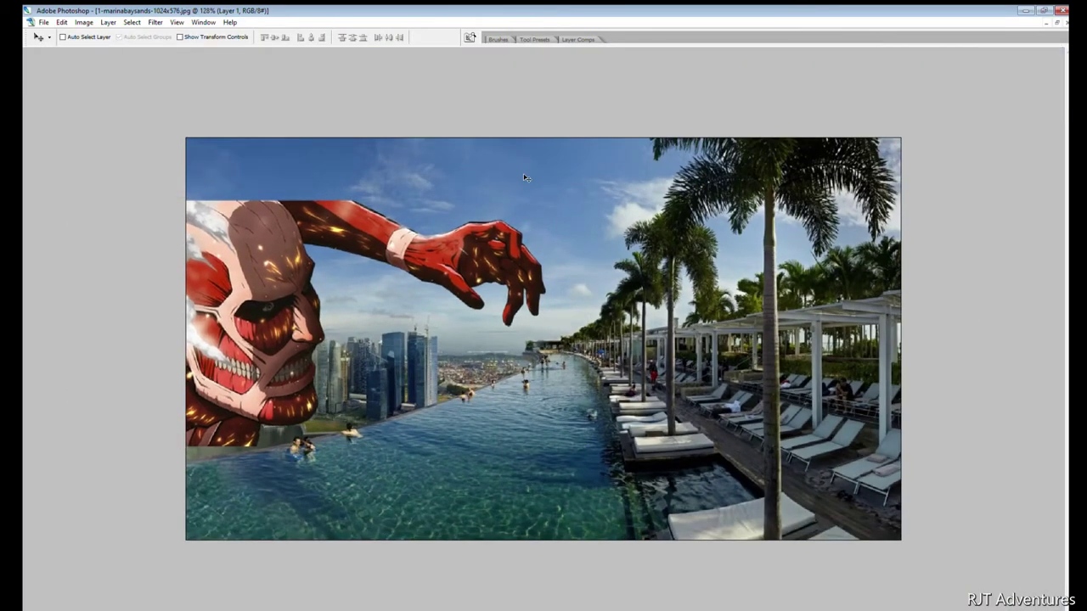
pyautogui.moveTo(299, 298); pyautogui.dragTo(296, 349)
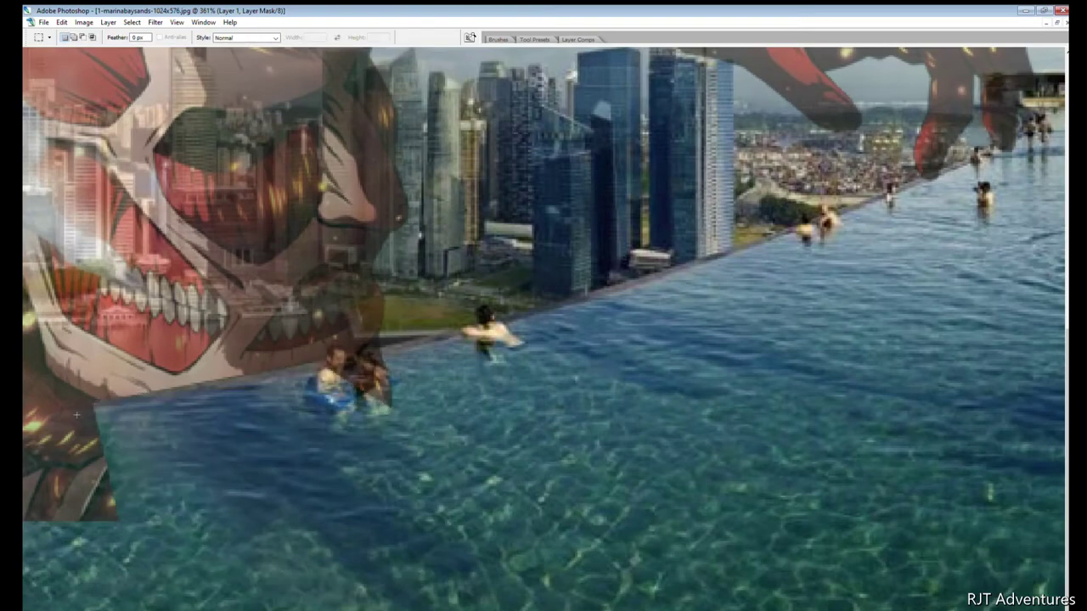
pyautogui.click(197, 462)
pyautogui.hotkey('ctrl', 'd')
pyautogui.press('m')
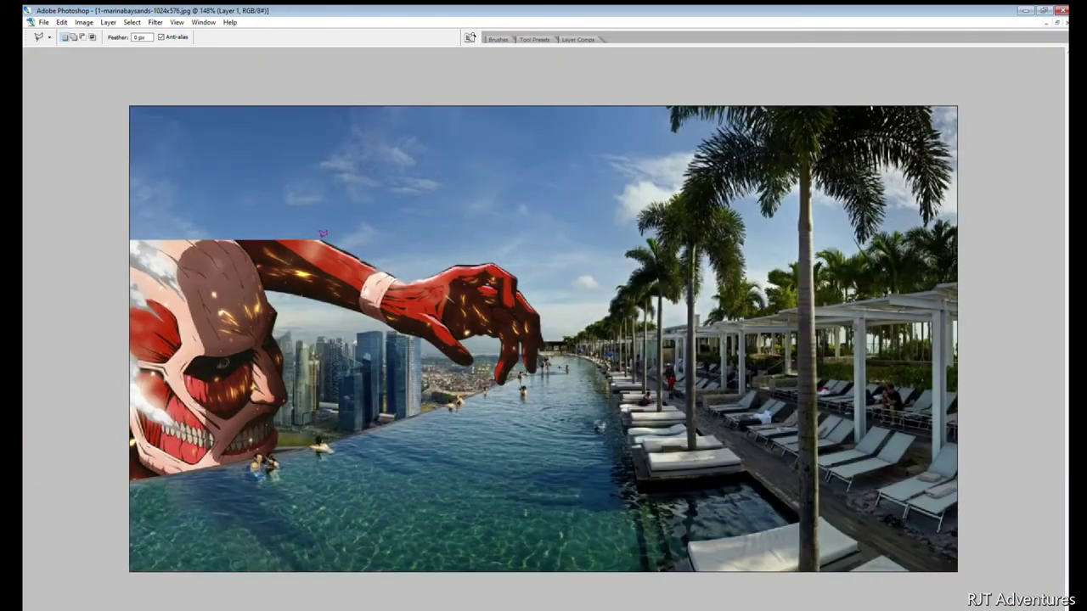
# Clone wrinkle lines onto the extended head top and cover the brown patch's edge with skin tone.
pyautogui.scroll(5, 199, 198)
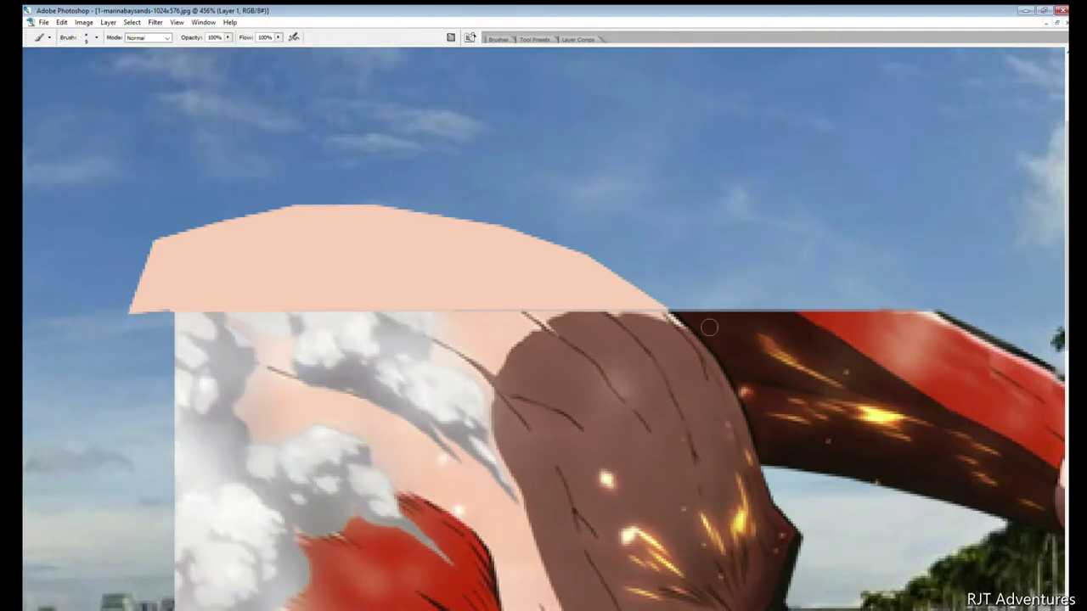
pyautogui.press('b')
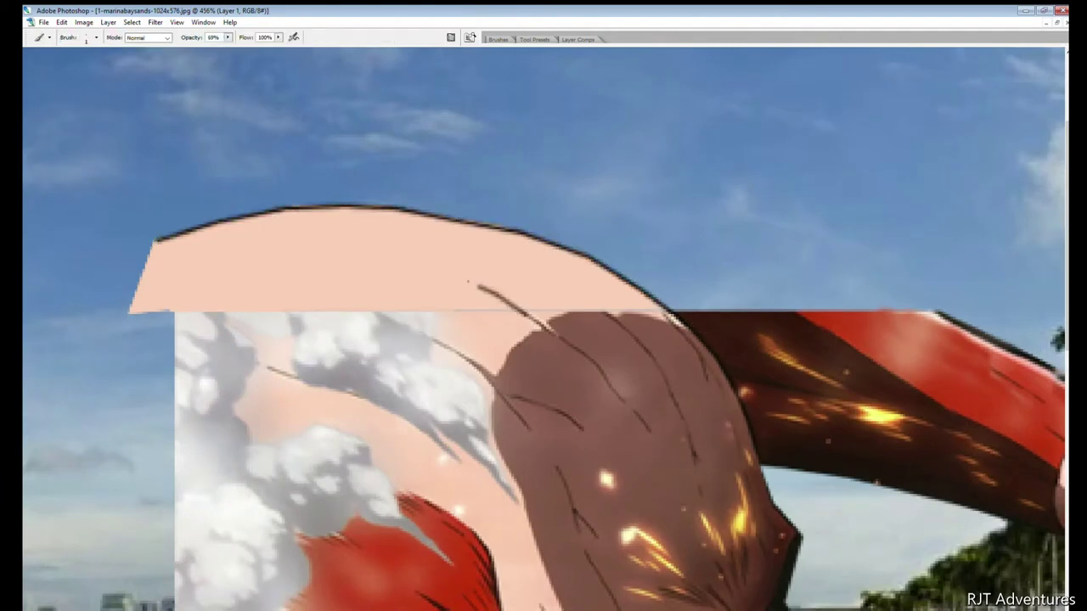
pyautogui.press('s')
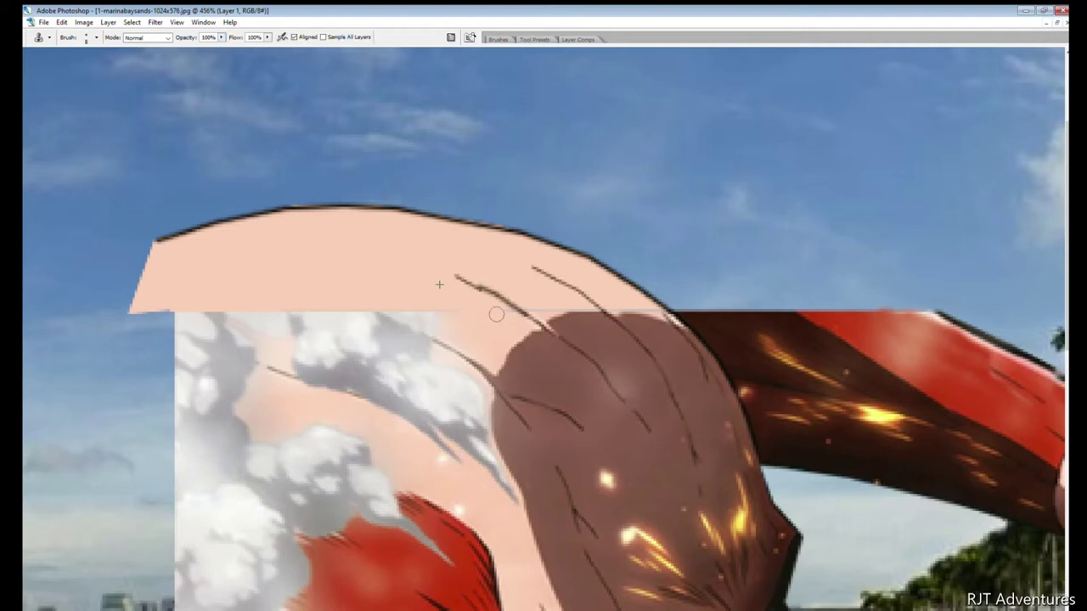
pyautogui.scroll(3, 486, 312)
pyautogui.moveTo(561, 303); pyautogui.dragTo(715, 316)
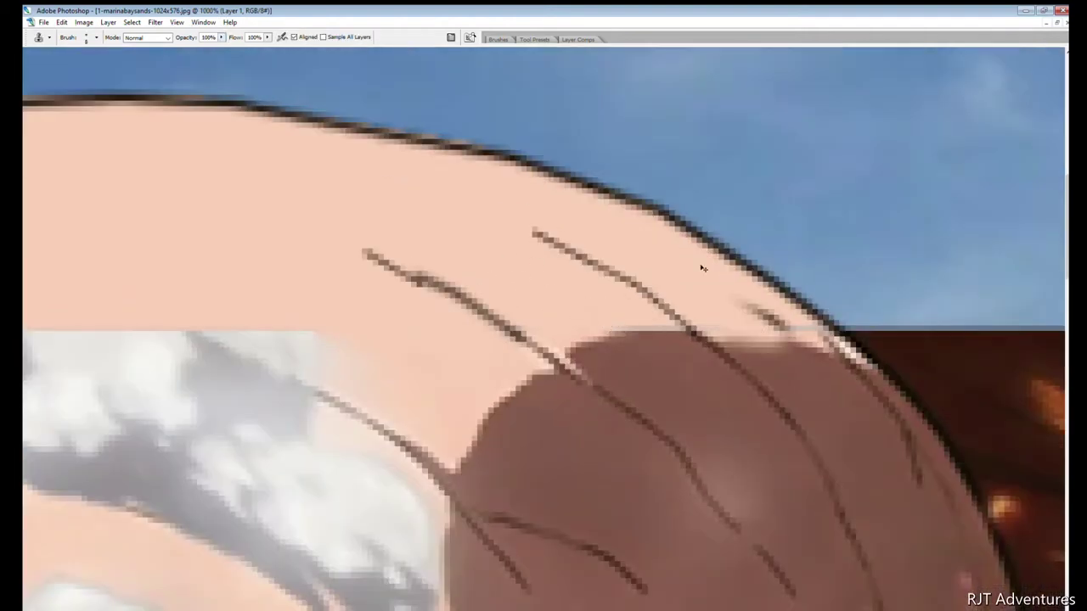
pyautogui.click(715, 316)
pyautogui.moveTo(621, 331); pyautogui.dragTo(600, 332)
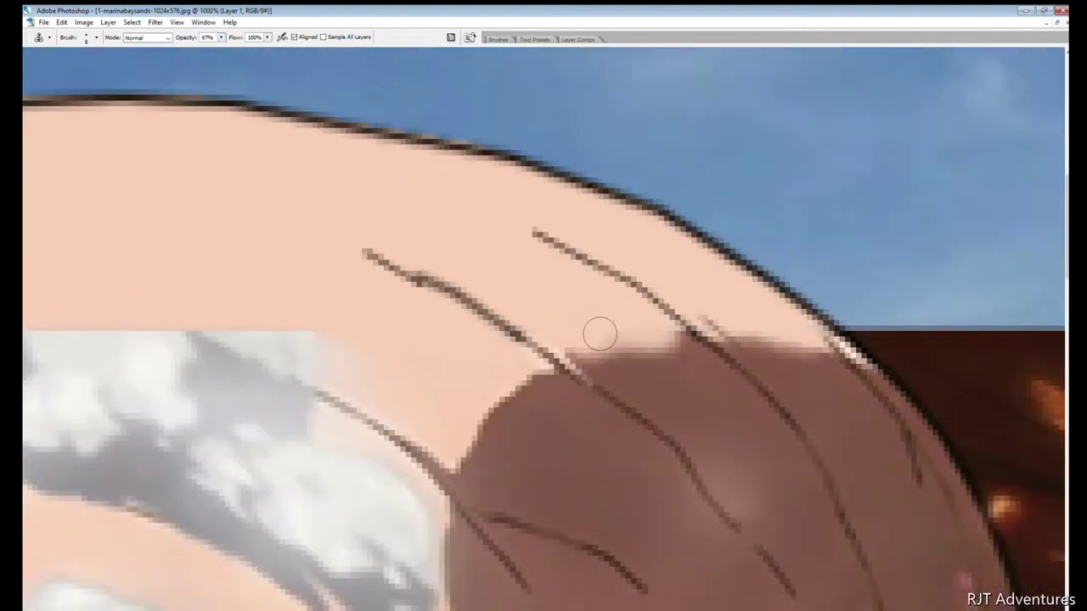
pyautogui.moveTo(473, 365); pyautogui.dragTo(451, 442)
# Clone steam clouds over the extended head, adding a faint low-opacity steam stroke with a larger brush.
pyautogui.scroll(-10, 451, 442)
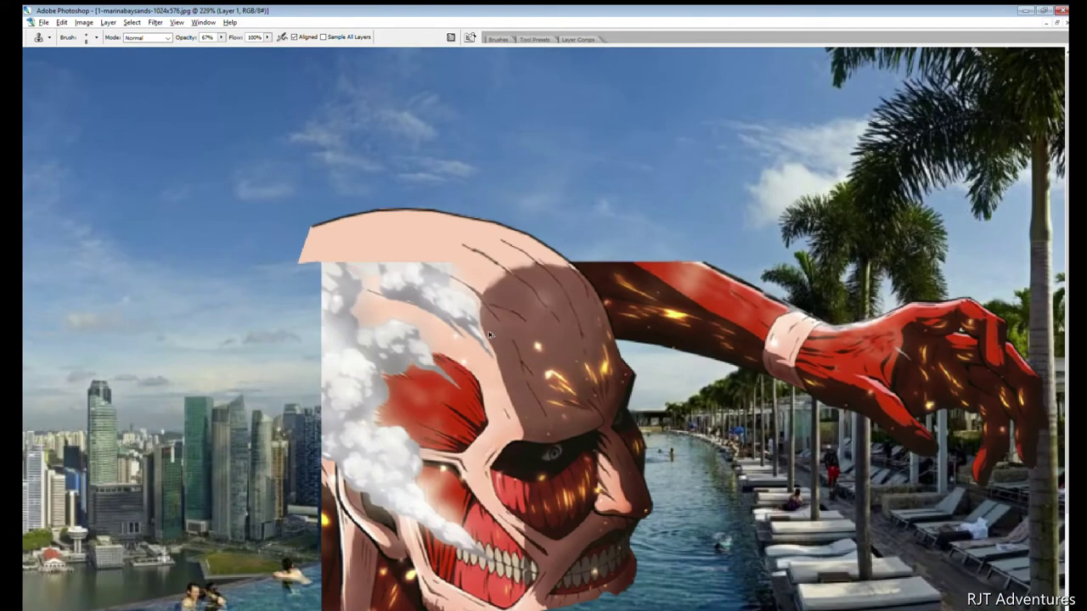
pyautogui.scroll(5, 479, 254)
pyautogui.scroll(-5, 480, 253)
pyautogui.scroll(-3, 299, 221)
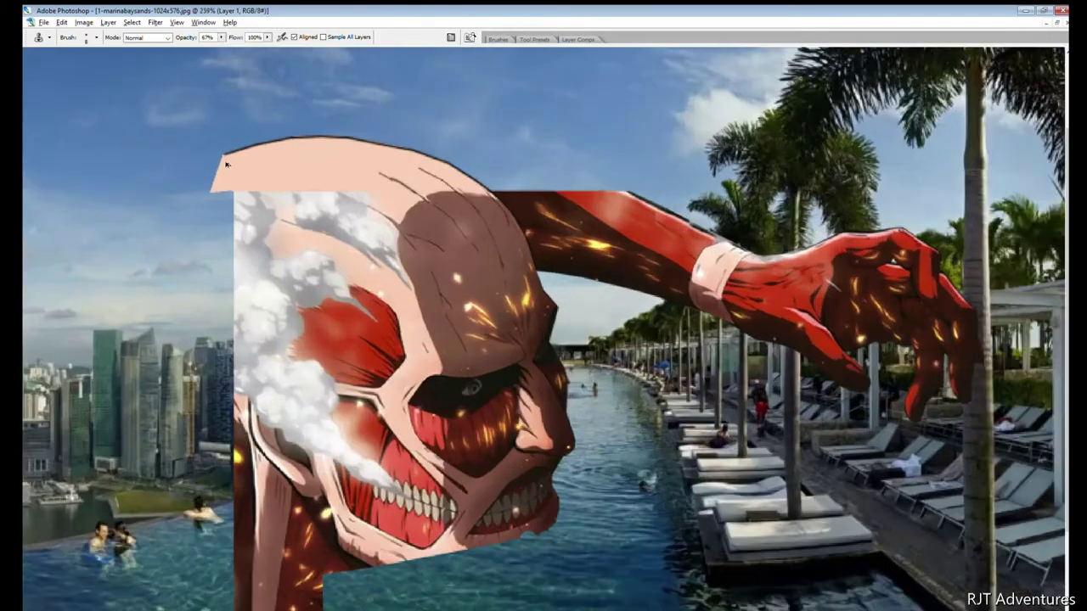
pyautogui.scroll(9, 392, 209)
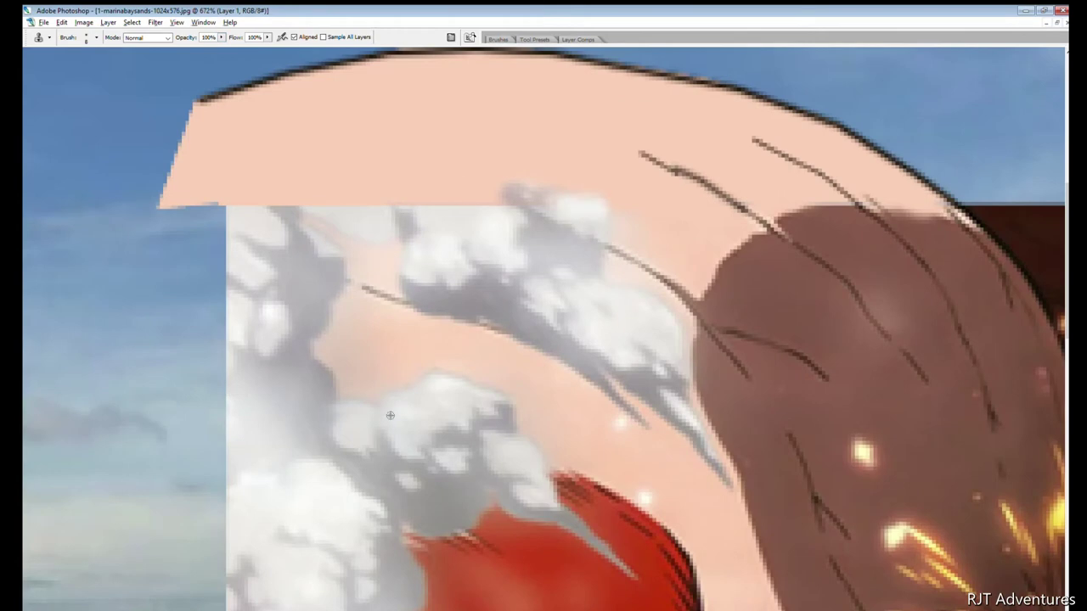
pyautogui.moveTo(509, 204)
pyautogui.mouseDown()
pyautogui.moveTo(424, 255)
pyautogui.moveTo(250, 211)
pyautogui.moveTo(297, 161)
pyautogui.moveTo(283, 155)
pyautogui.mouseUp()
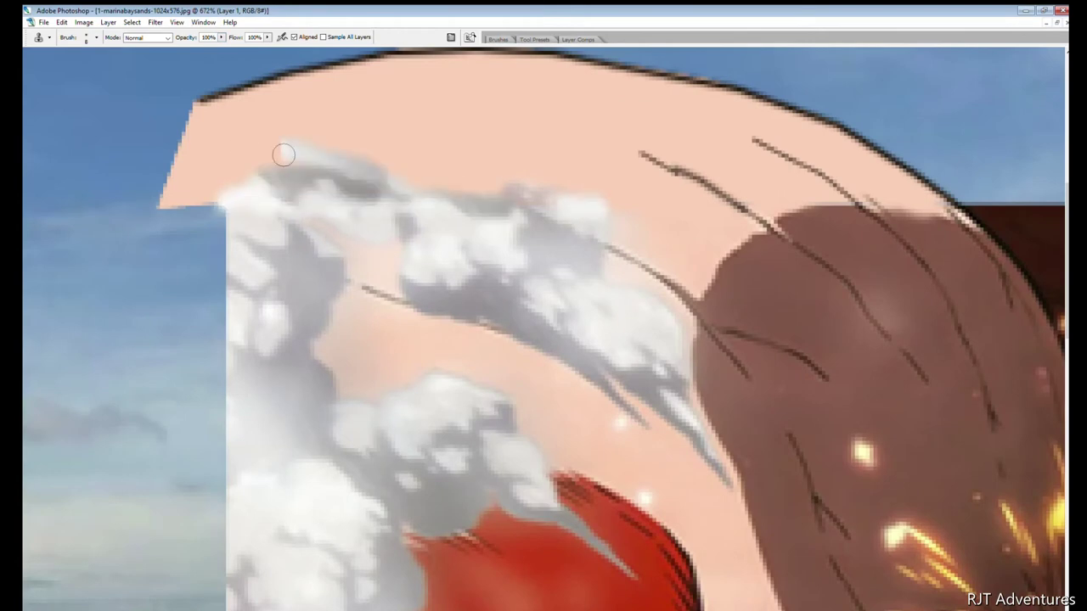
pyautogui.press(']')
pyautogui.press(']')
pyautogui.hotkey('ctrl', 'z')
pyautogui.press('5')
pyautogui.press('7')
pyautogui.moveTo(381, 213); pyautogui.dragTo(384, 141)
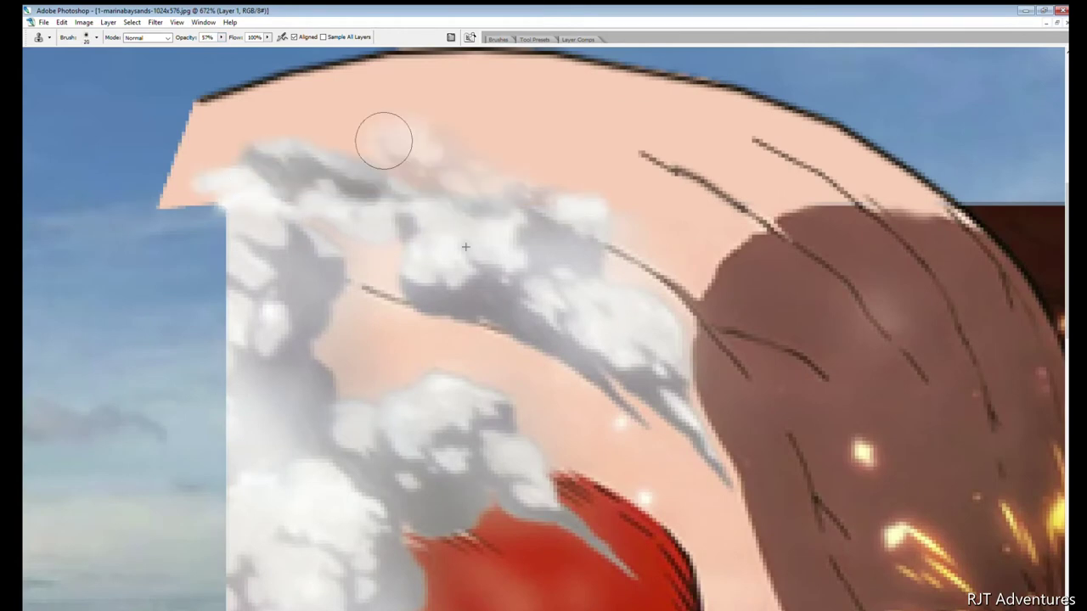
# Bring the area above the titan's arm into view and switch to the Brush for a new outline.
pyautogui.scroll(-6, 499, 176)
pyautogui.scroll(-2, 500, 177)
pyautogui.scroll(4, 431, 200)
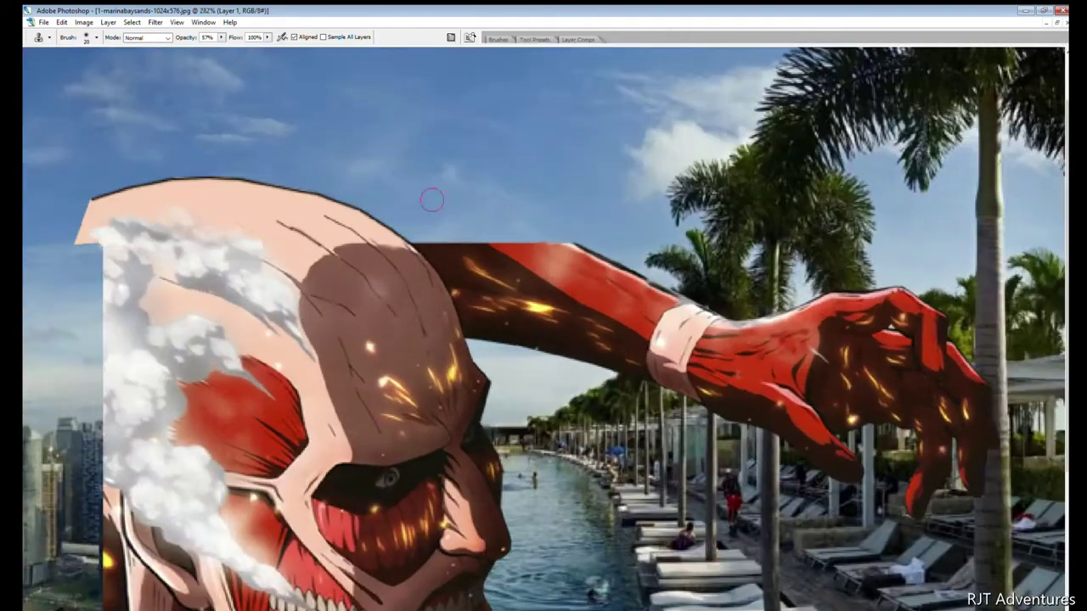
pyautogui.moveTo(431, 199); pyautogui.dragTo(563, 272)
pyautogui.press('b')
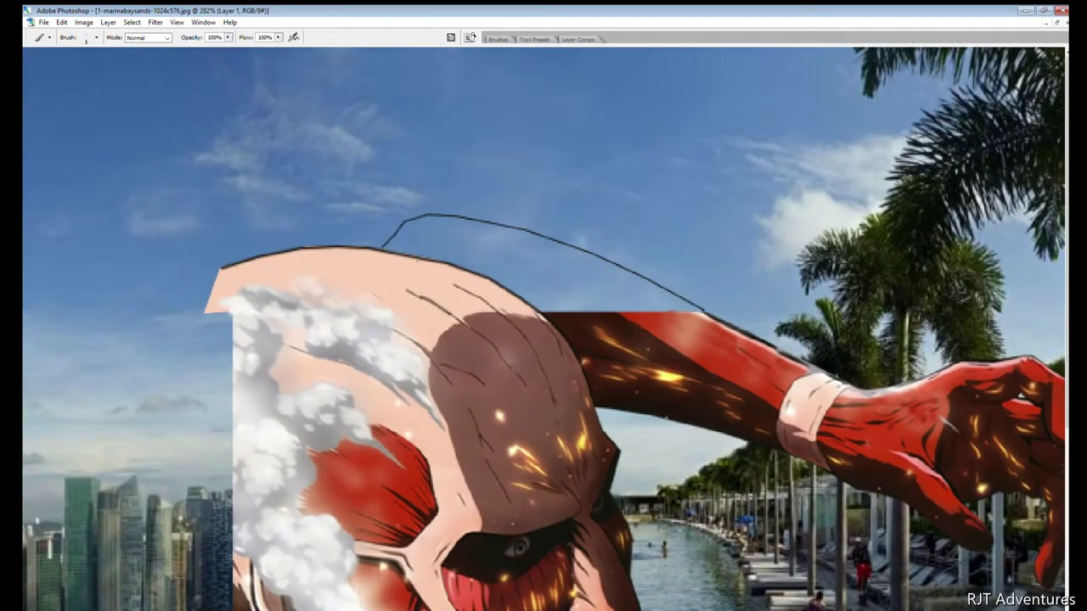
# Copy a lassoed arm piece to a new layer, then move, rotate and distort it toward the new outline.
pyautogui.scroll(2, 594, 253)
pyautogui.press('s')
pyautogui.press('l')
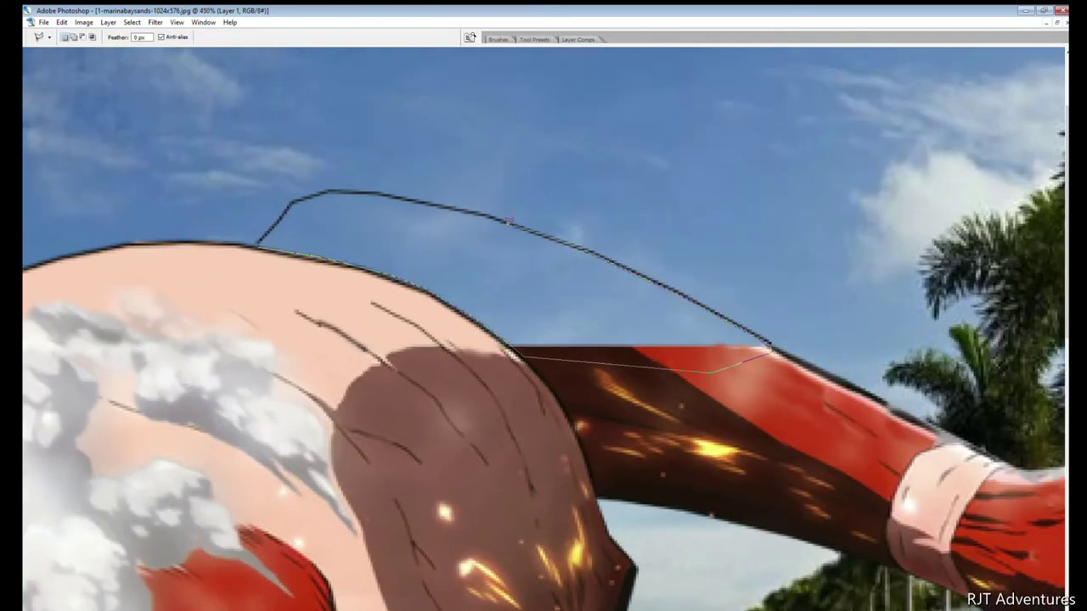
pyautogui.hotkey('ctrl', 'j')
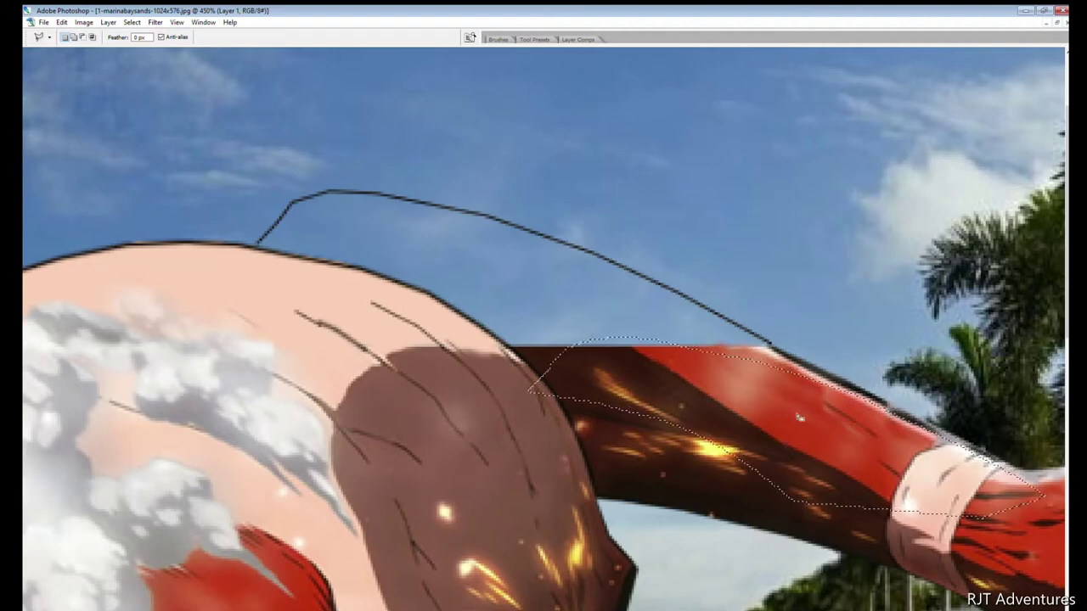
pyautogui.press('v')
pyautogui.moveTo(710, 378); pyautogui.dragTo(528, 248)
pyautogui.hotkey('ctrl', 't')
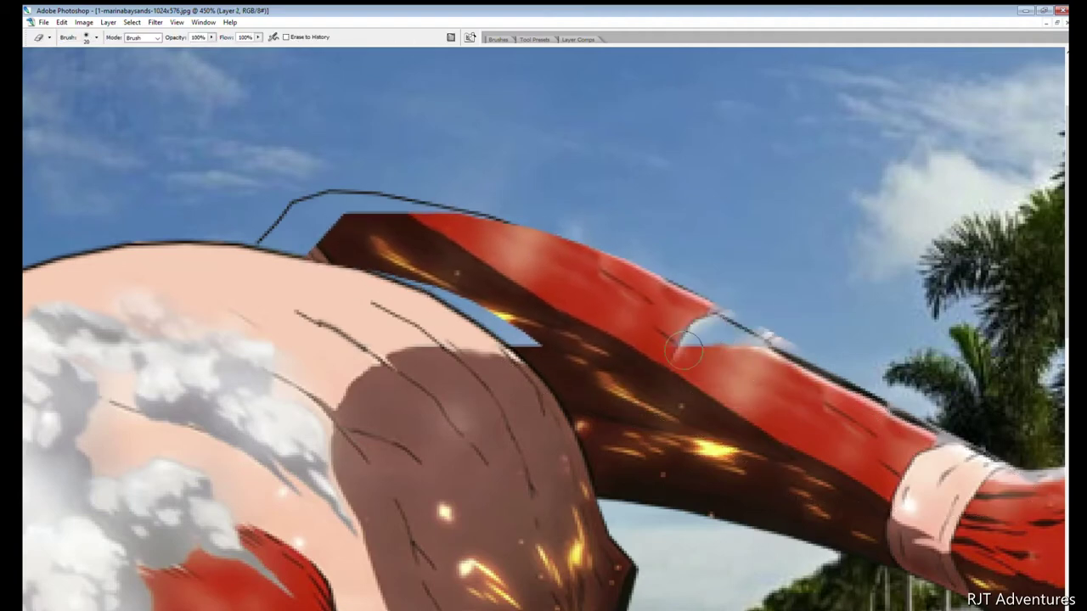
pyautogui.moveTo(642, 291); pyautogui.dragTo(634, 306)
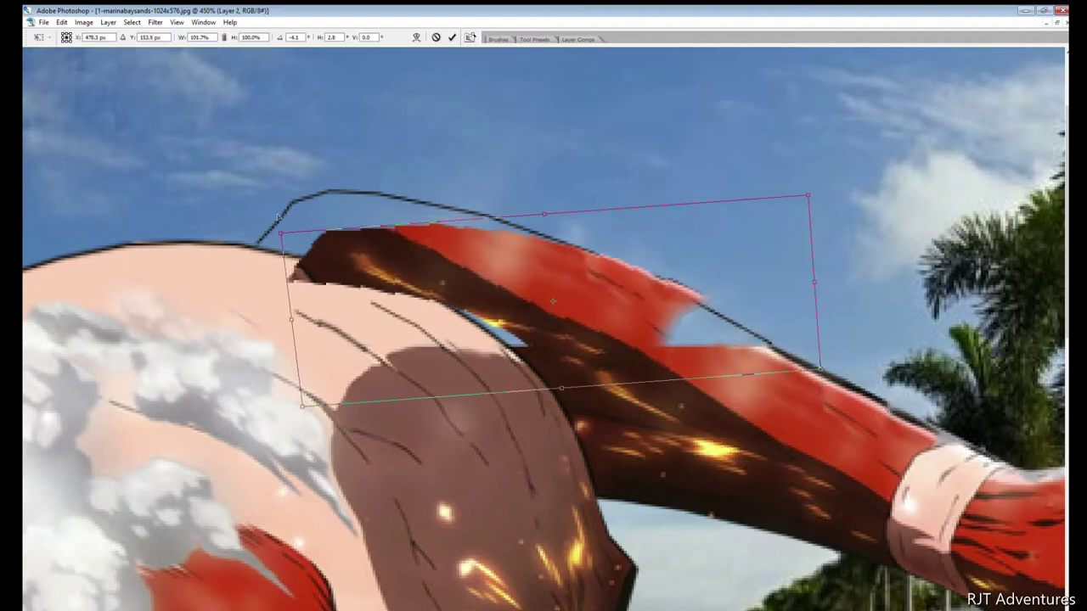
pyautogui.moveTo(291, 230); pyautogui.dragTo(293, 250)
pyautogui.press('Return')
# Clone red skin texture along the raised arm, filling it up to the outline.
pyautogui.scroll(2, 732, 324)
pyautogui.press('s')
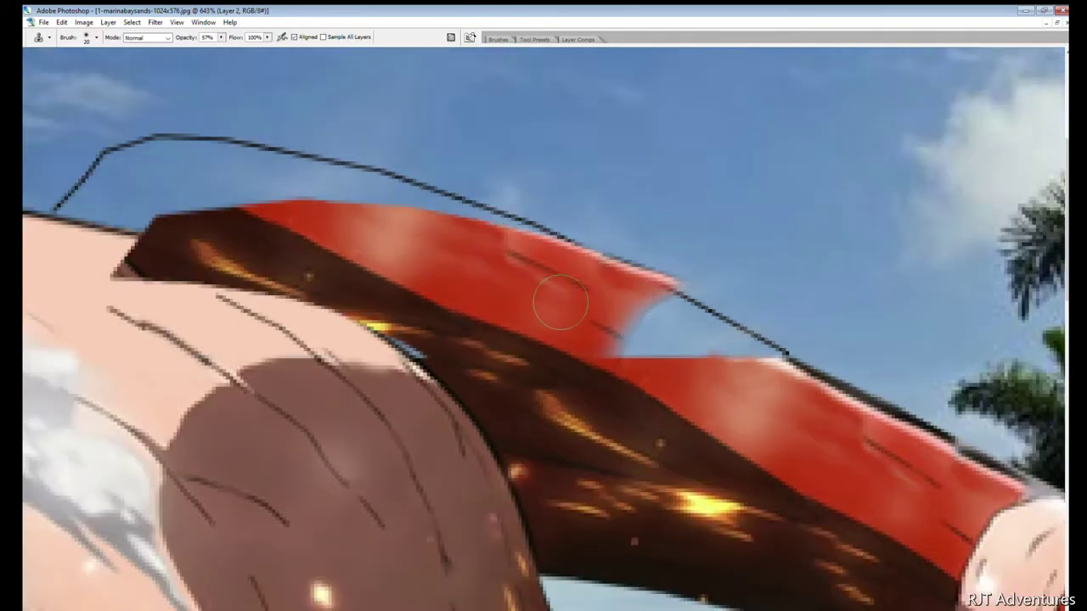
pyautogui.moveTo(645, 323); pyautogui.dragTo(781, 399)
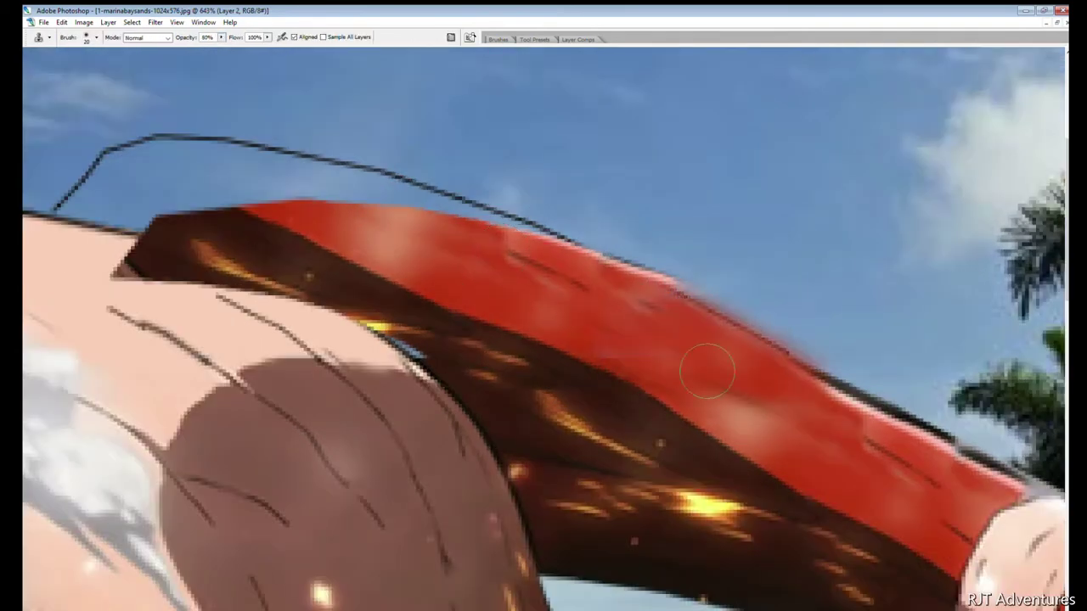
pyautogui.moveTo(543, 255); pyautogui.dragTo(317, 179)
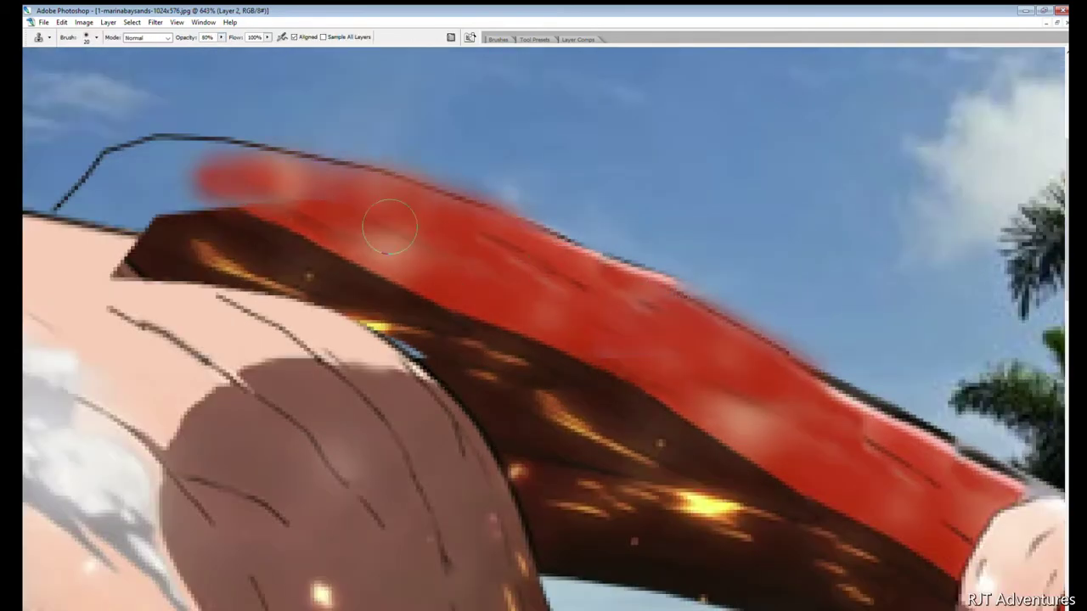
pyautogui.scroll(1, 920, 408)
pyautogui.press('p')
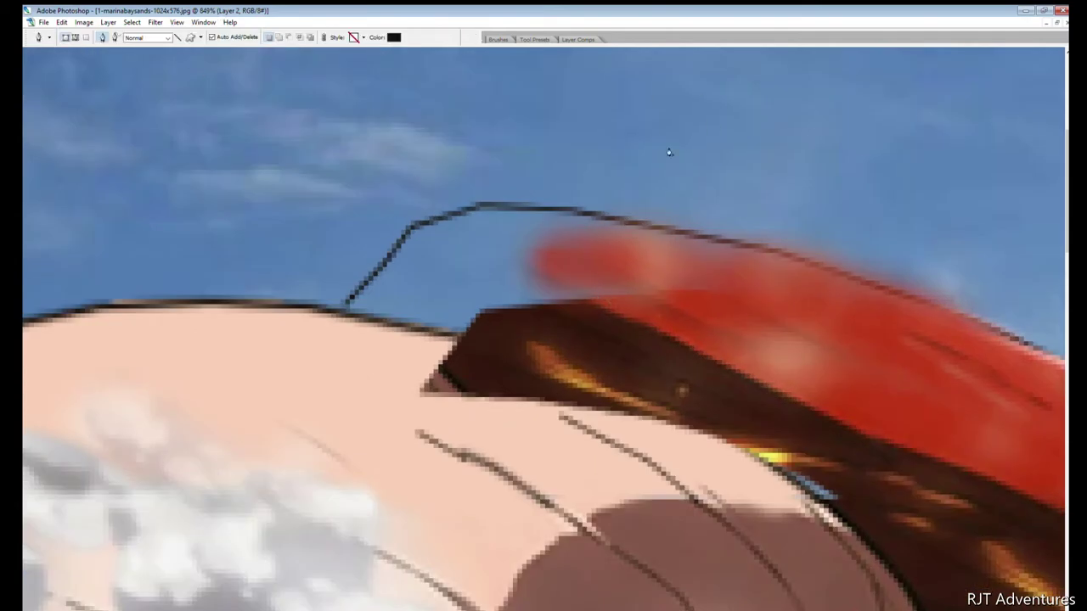
pyautogui.press('s')
pyautogui.moveTo(722, 250); pyautogui.dragTo(467, 222)
pyautogui.moveTo(561, 280); pyautogui.dragTo(408, 270)
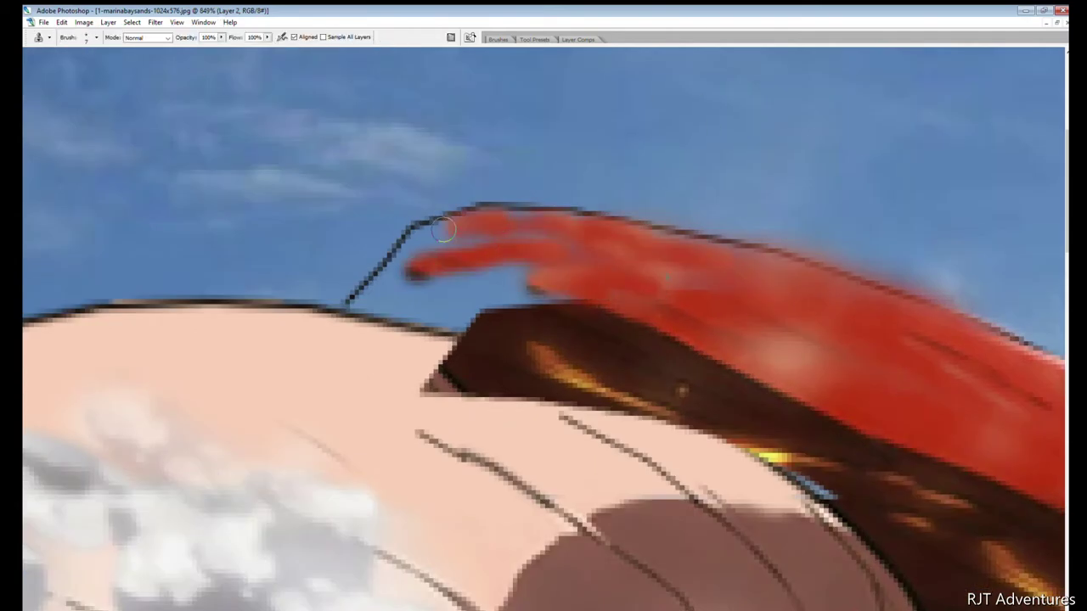
pyautogui.moveTo(442, 229); pyautogui.dragTo(544, 238)
pyautogui.moveTo(526, 289)
pyautogui.mouseDown()
pyautogui.moveTo(442, 280)
pyautogui.moveTo(390, 254)
pyautogui.mouseUp()
pyautogui.moveTo(365, 306); pyautogui.dragTo(387, 280)
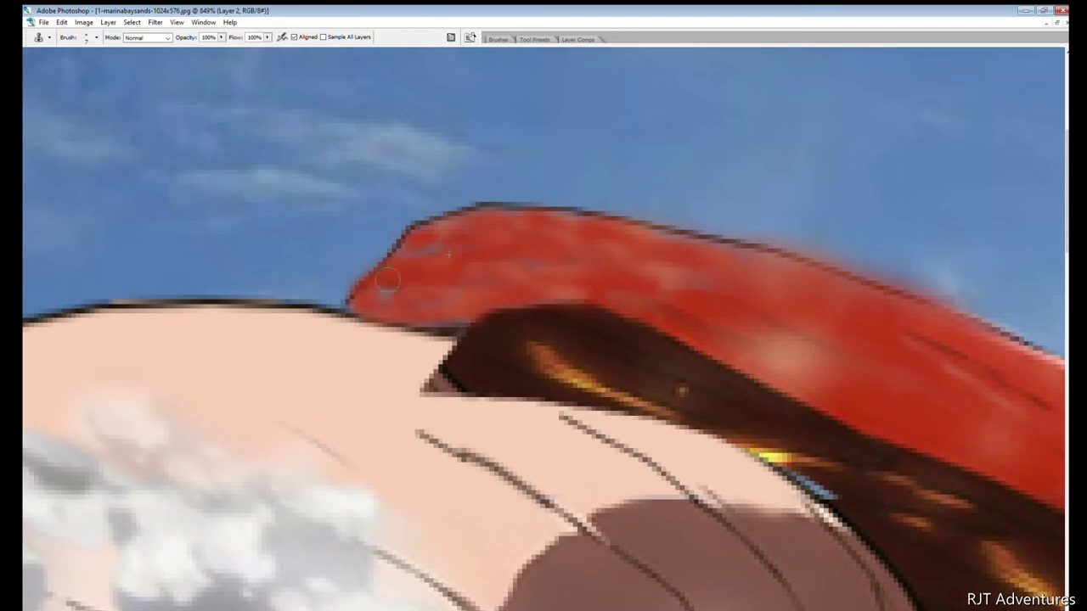
# Erase to lighten the overlapping part of the red arm where it meets the head.
pyautogui.scroll(-5, 715, 292)
pyautogui.scroll(5, 586, 229)
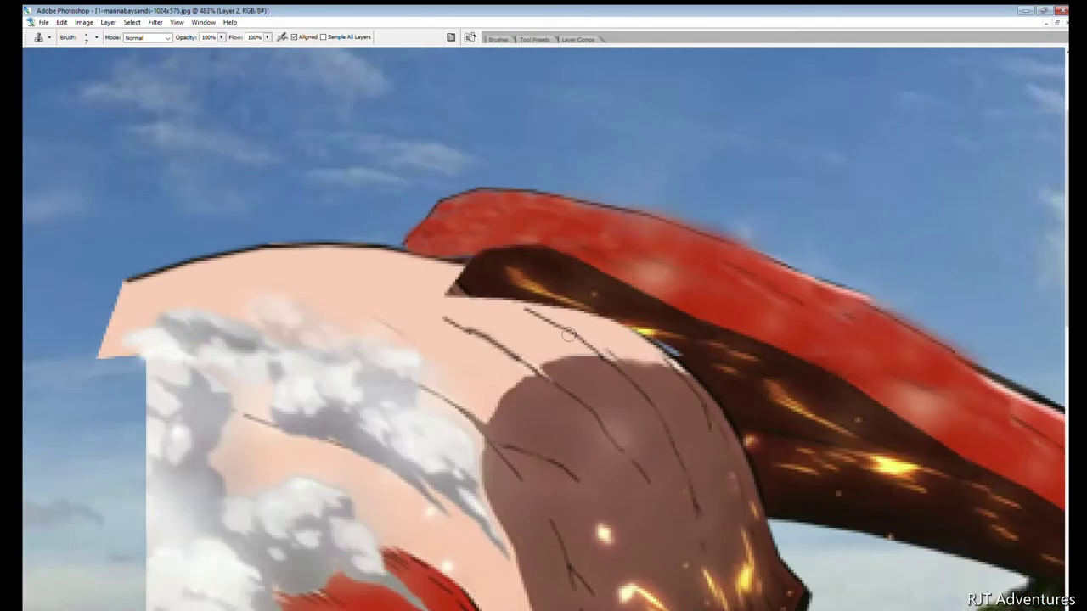
pyautogui.scroll(3, 569, 336)
pyautogui.scroll(-3, 764, 289)
pyautogui.press('e')
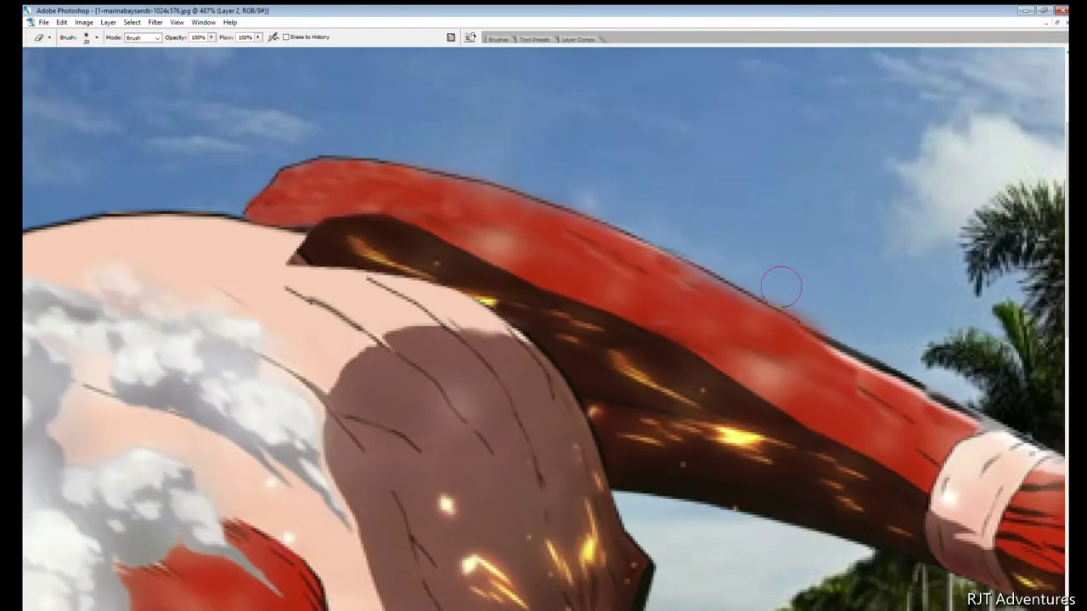
pyautogui.scroll(-5, 781, 287)
pyautogui.scroll(5, 526, 230)
pyautogui.moveTo(510, 220)
pyautogui.mouseDown()
pyautogui.moveTo(490, 230)
pyautogui.moveTo(731, 229)
pyautogui.mouseUp()
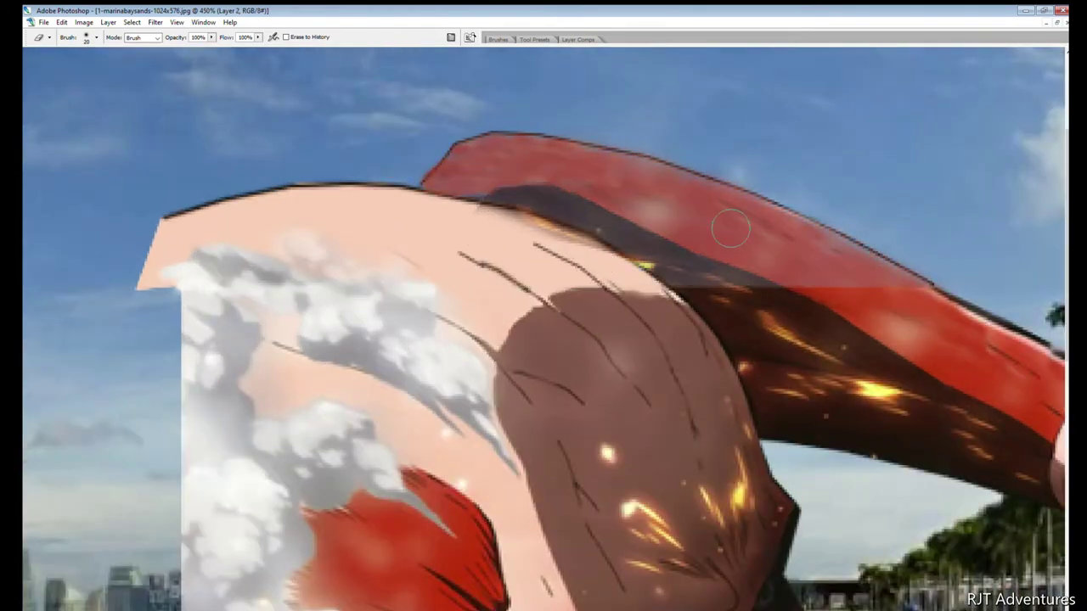
# Trace a freehand selection around the shoulder, then discard it.
pyautogui.scroll(3, 731, 230)
pyautogui.press('l')
pyautogui.moveTo(403, 215); pyautogui.dragTo(524, 229)
pyautogui.scroll(-2, 719, 364)
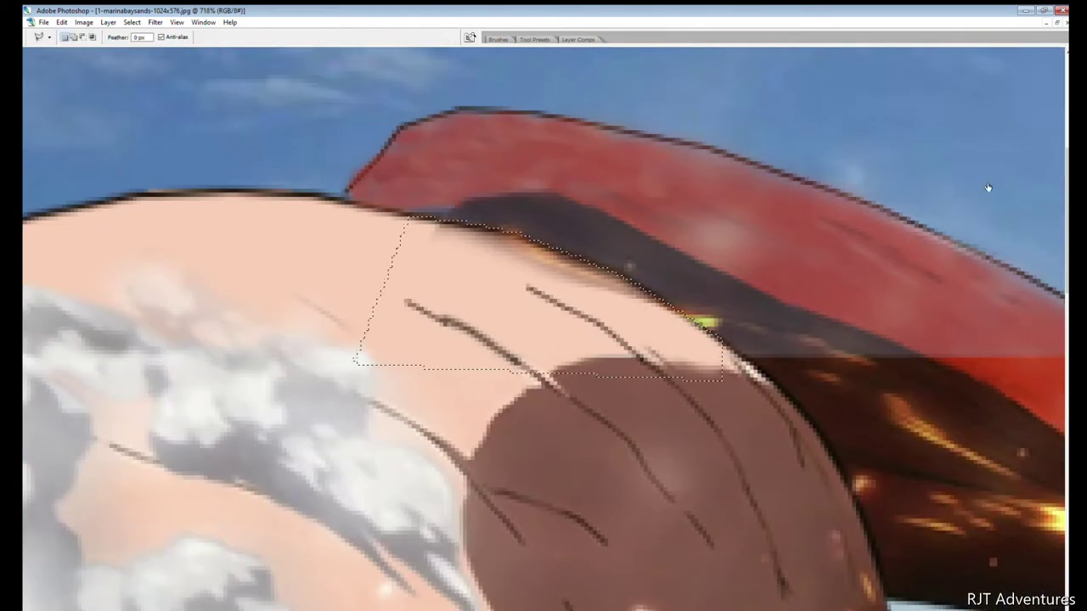
pyautogui.scroll(-2, 719, 364)
pyautogui.press('m')
pyautogui.scroll(-3, 513, 308)
# Shift the titan layer further left across the pool photo.
pyautogui.press('v')
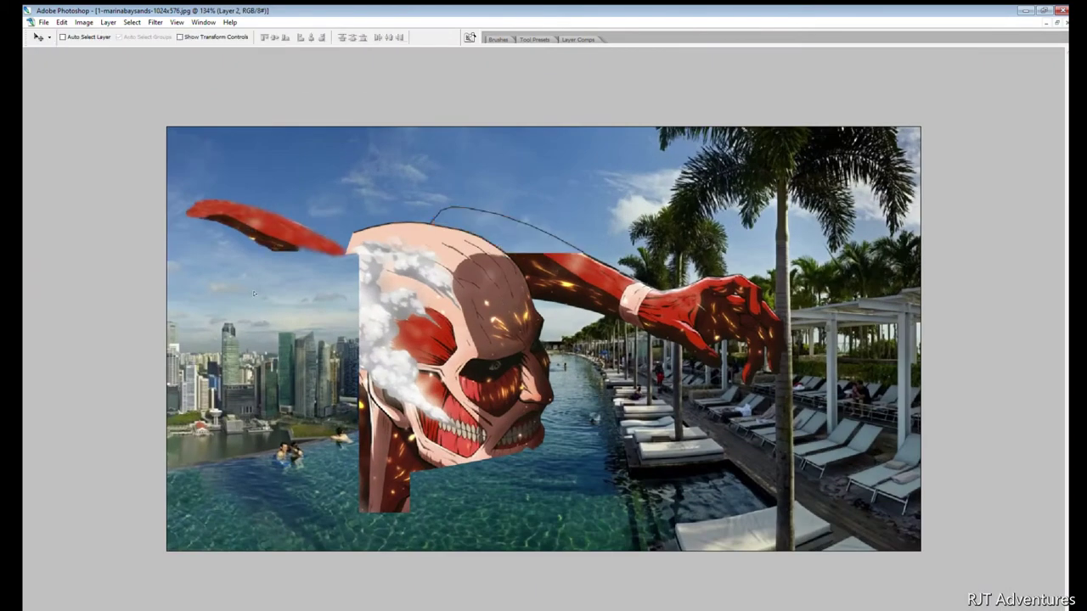
pyautogui.moveTo(513, 308); pyautogui.dragTo(280, 310)
pyautogui.scroll(3, 173, 427)
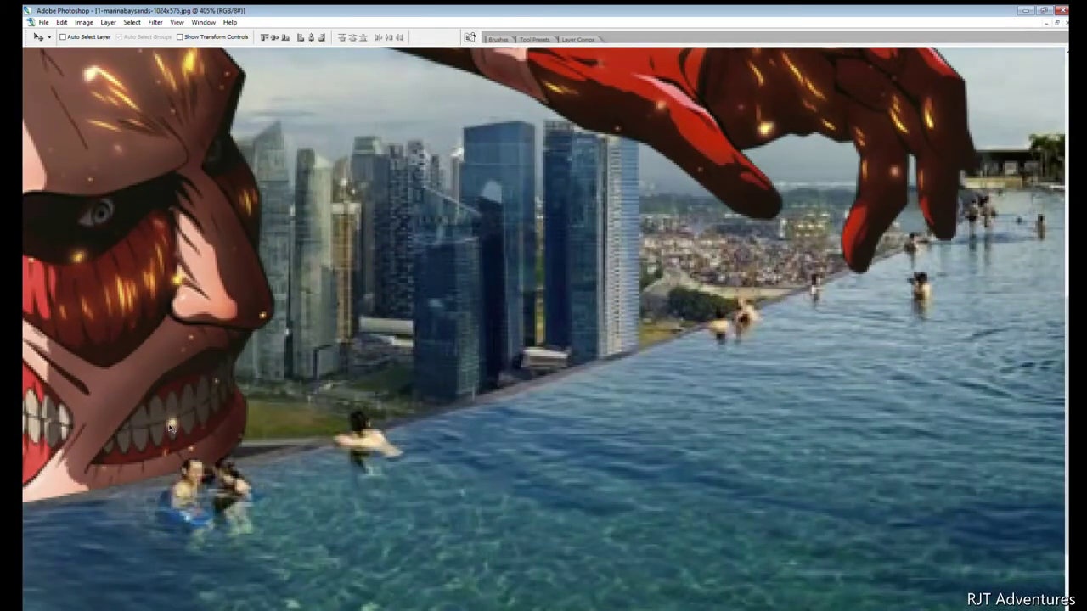
pyautogui.press('m')
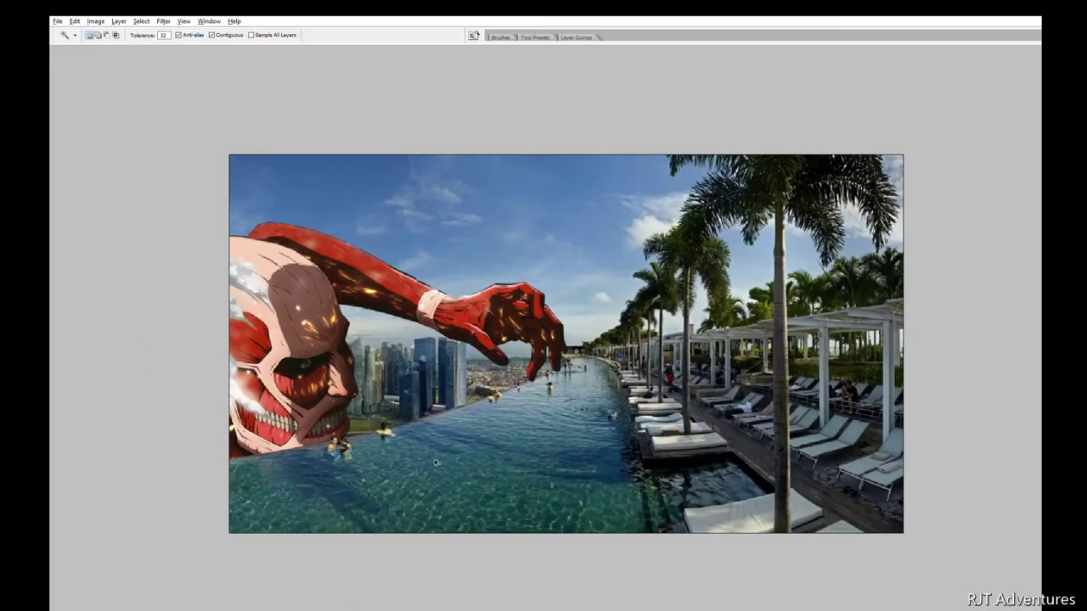
pyautogui.scroll(-1, 570, 285)
pyautogui.scroll(-1, 570, 286)
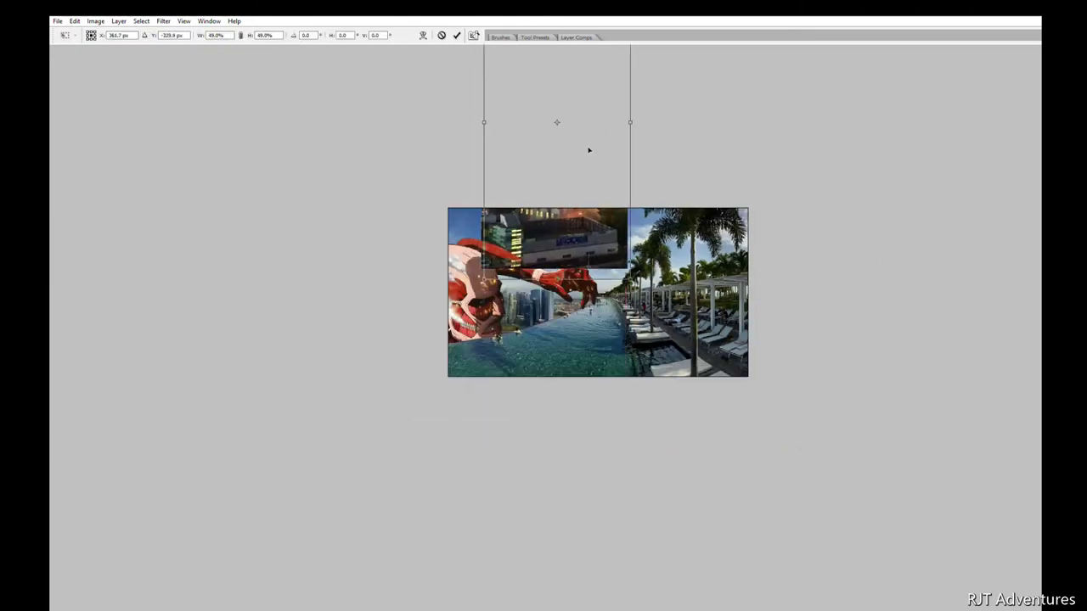
# Shrink the burning-tower photo and move it up between the titan's arm and hand.
pyautogui.moveTo(580, 183); pyautogui.dragTo(586, 270)
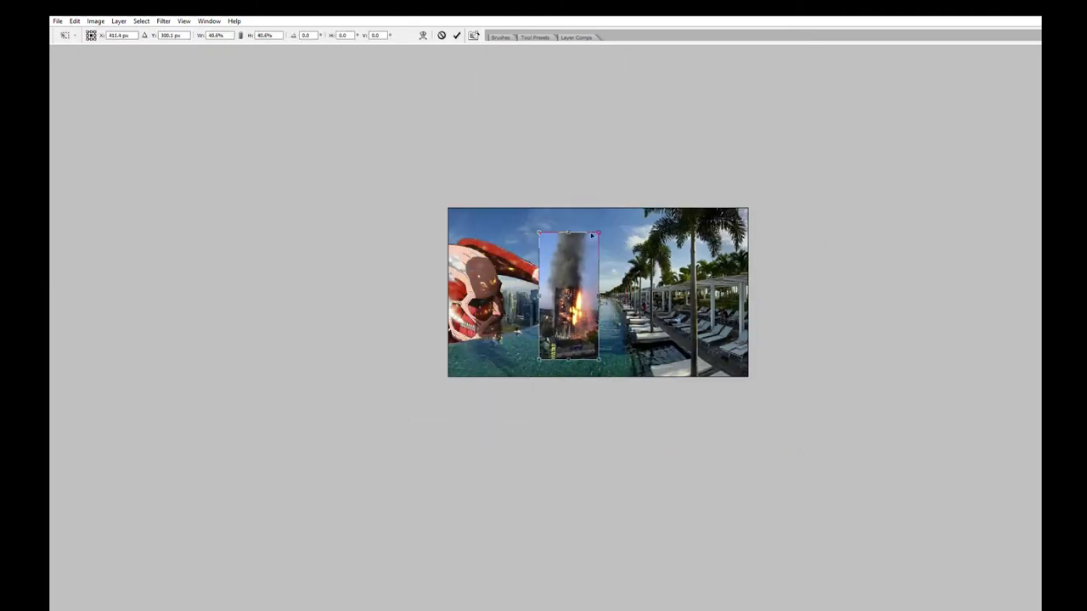
pyautogui.press('Return')
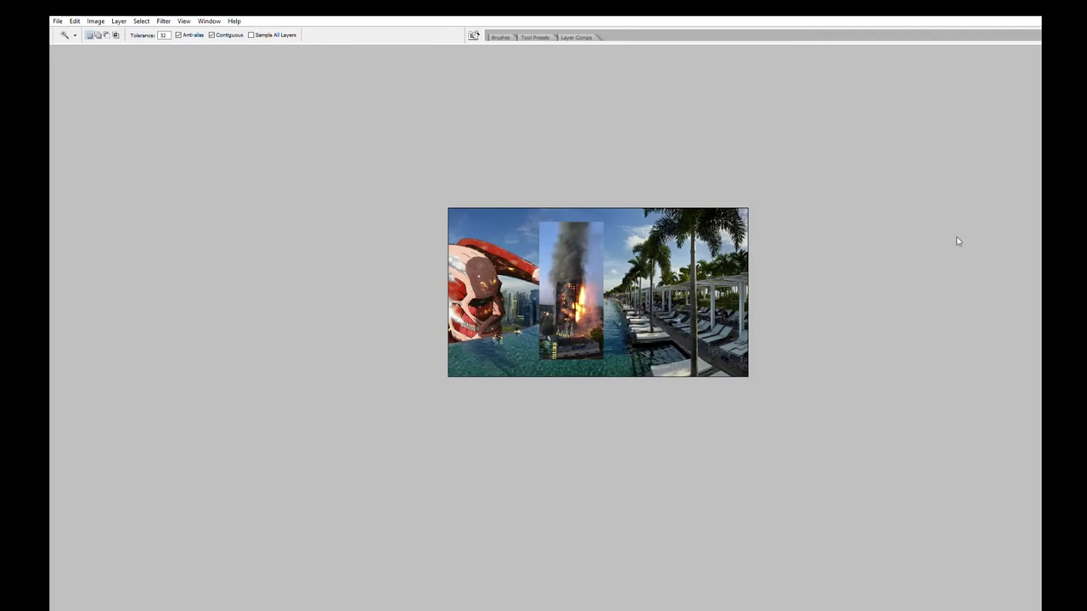
pyautogui.hotkey('ctrl', 't')
pyautogui.moveTo(573, 294)
pyautogui.mouseDown()
pyautogui.moveTo(585, 146)
pyautogui.moveTo(583, 158)
pyautogui.mouseUp()
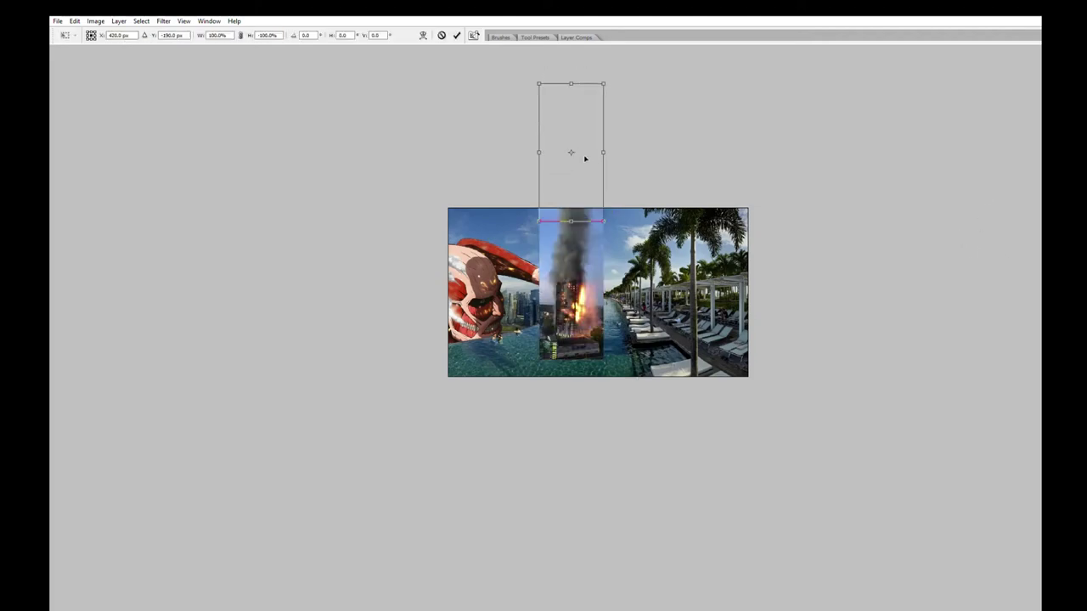
pyautogui.press('Return')
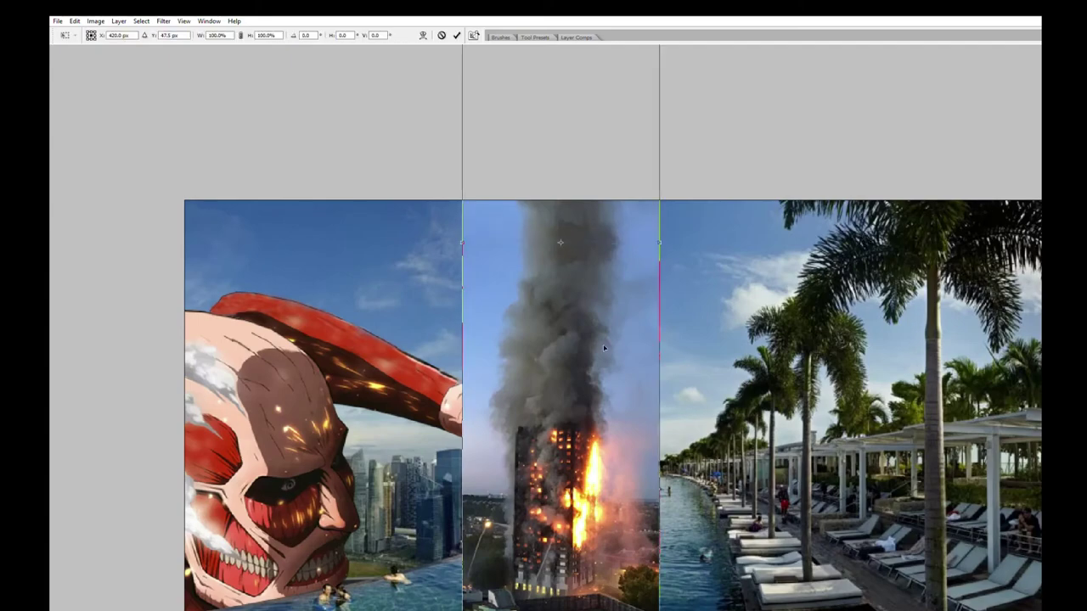
pyautogui.scroll(2, 526, 289)
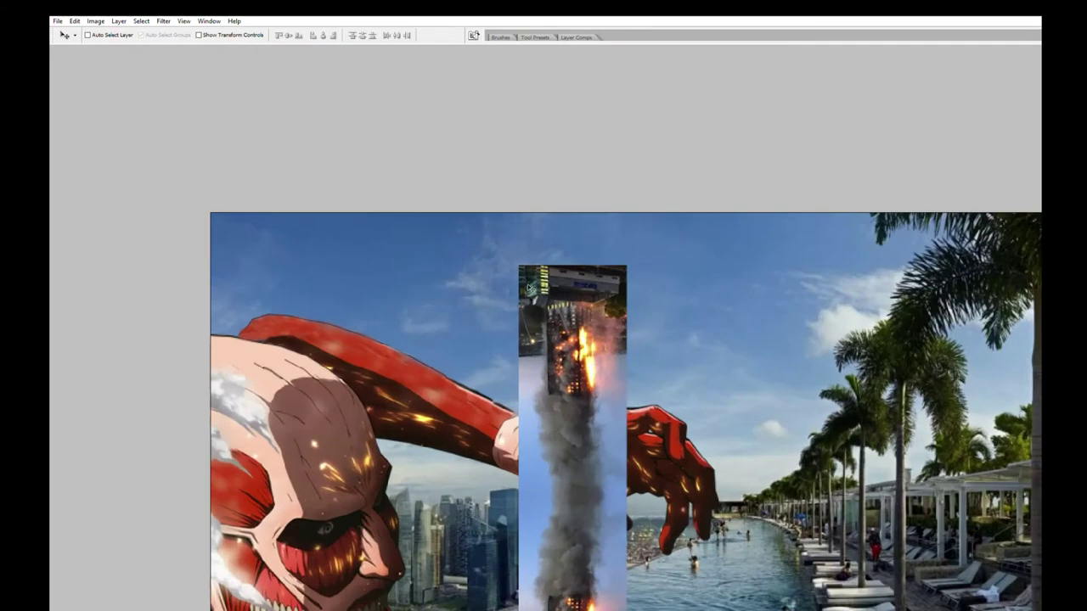
pyautogui.press('m')
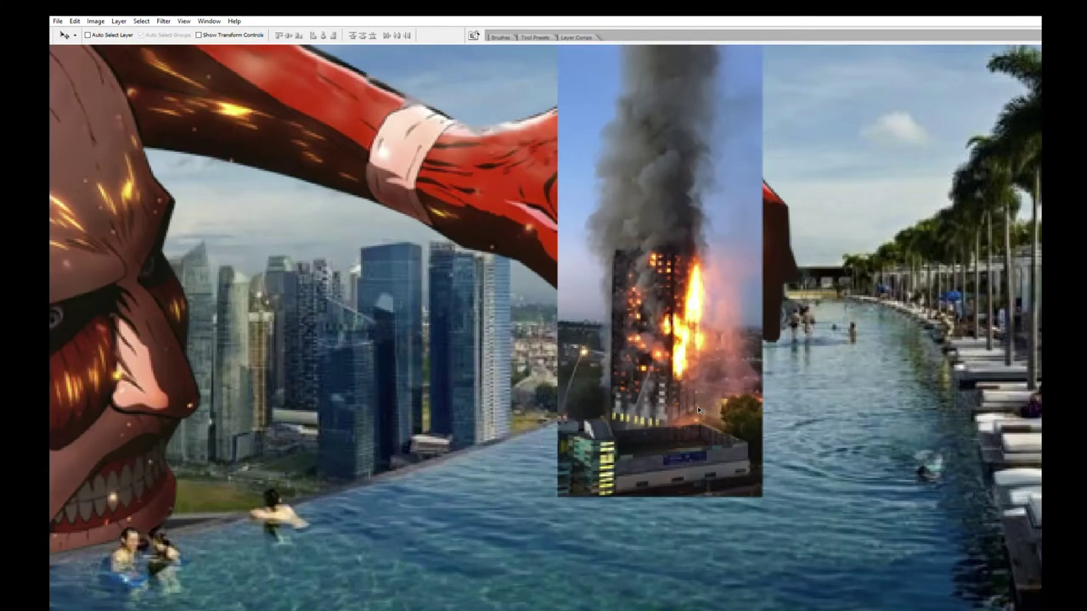
# Erase the fire layer's hard left, right and top edges so it blends into the sky.
pyautogui.press('e')
pyautogui.moveTo(577, 310)
pyautogui.mouseDown()
pyautogui.moveTo(565, 433)
pyautogui.moveTo(594, 493)
pyautogui.moveTo(583, 373)
pyautogui.moveTo(662, 459)
pyautogui.moveTo(755, 480)
pyautogui.moveTo(768, 420)
pyautogui.moveTo(756, 306)
pyautogui.mouseUp()
pyautogui.scroll(5, 755, 314)
pyautogui.moveTo(700, 527)
pyautogui.mouseDown()
pyautogui.moveTo(687, 425)
pyautogui.moveTo(722, 314)
pyautogui.mouseUp()
pyautogui.scroll(3, 708, 91)
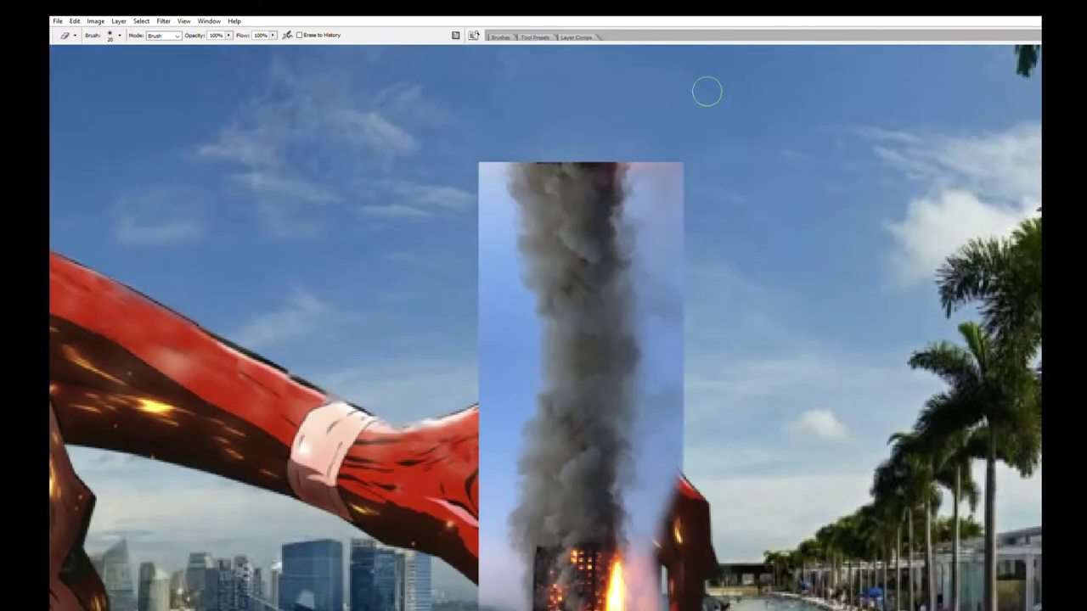
pyautogui.moveTo(677, 163)
pyautogui.mouseDown()
pyautogui.moveTo(683, 518)
pyautogui.moveTo(646, 154)
pyautogui.mouseUp()
pyautogui.moveTo(569, 149); pyautogui.dragTo(498, 413)
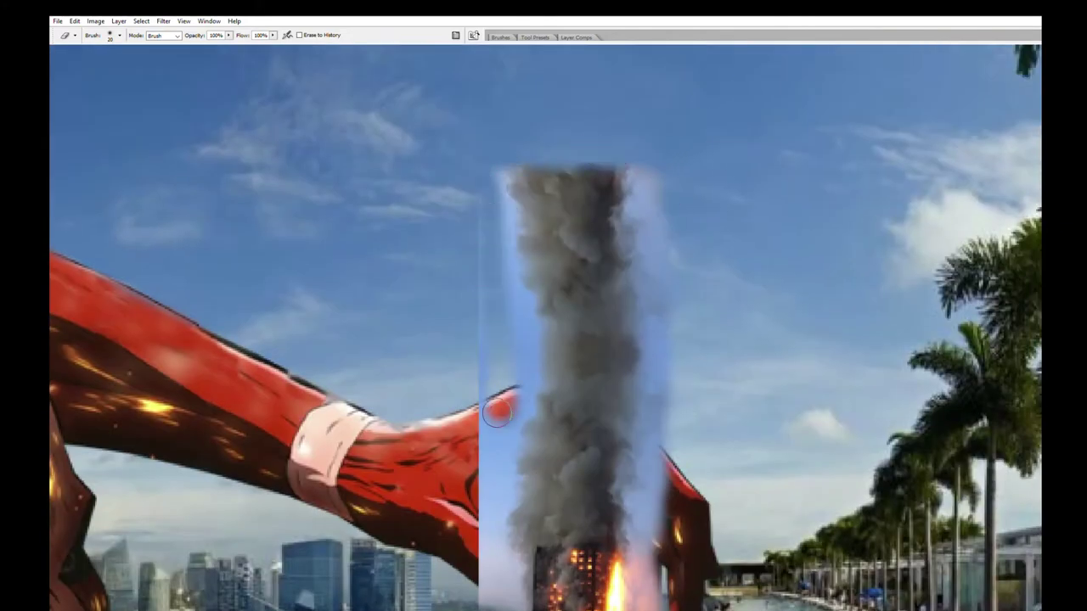
pyautogui.moveTo(509, 346)
pyautogui.mouseDown()
pyautogui.moveTo(496, 449)
pyautogui.moveTo(507, 297)
pyautogui.mouseUp()
pyautogui.scroll(-5, 501, 425)
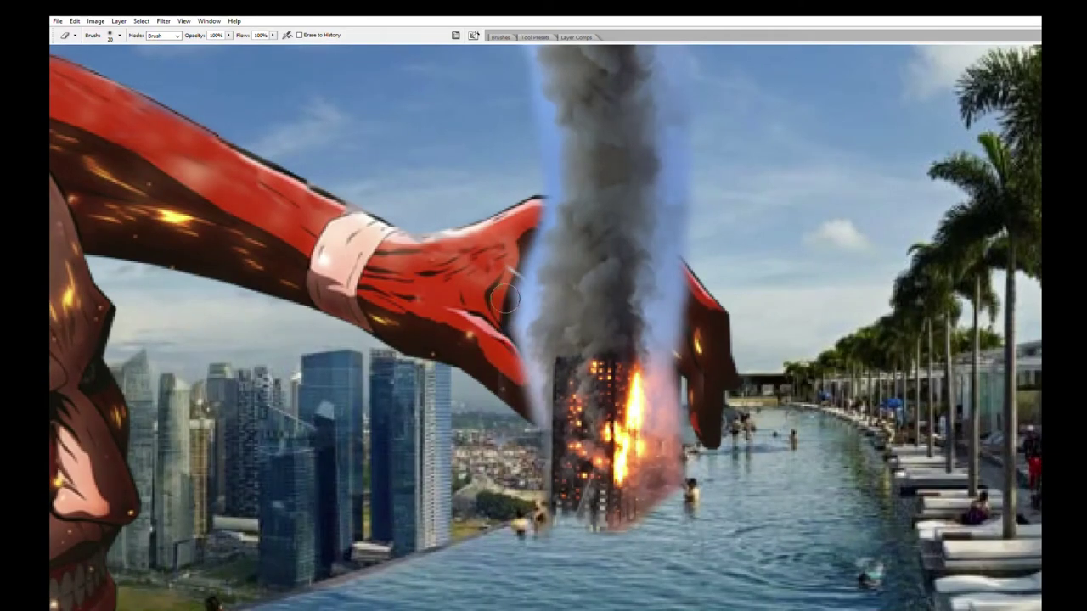
# Hide the titan layer and move the burning tower left among the skyline buildings.
pyautogui.press('v')
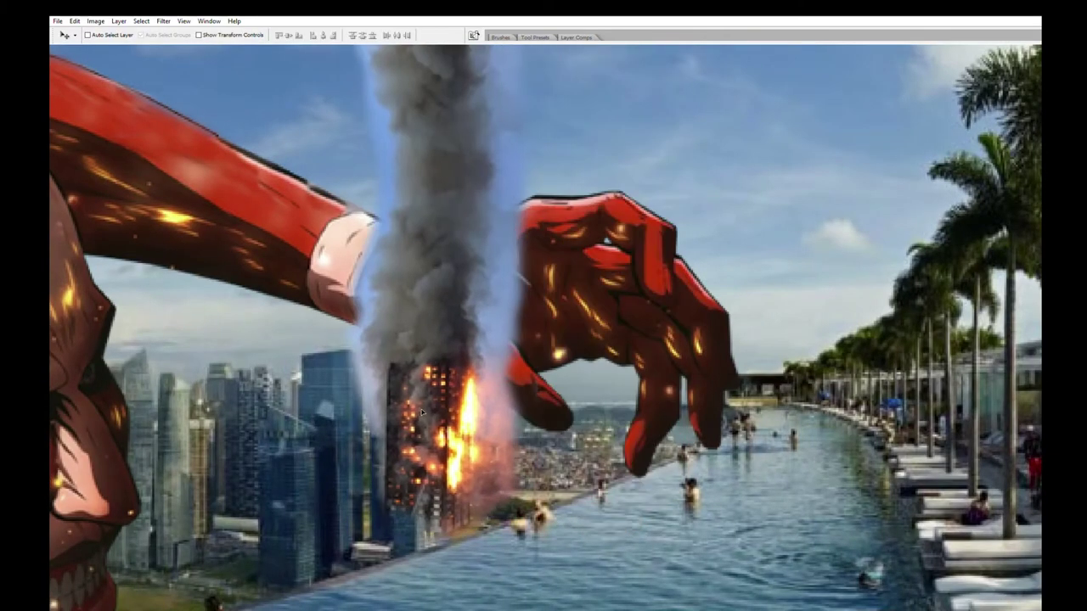
pyautogui.moveTo(542, 452); pyautogui.dragTo(437, 409)
pyautogui.press('m')
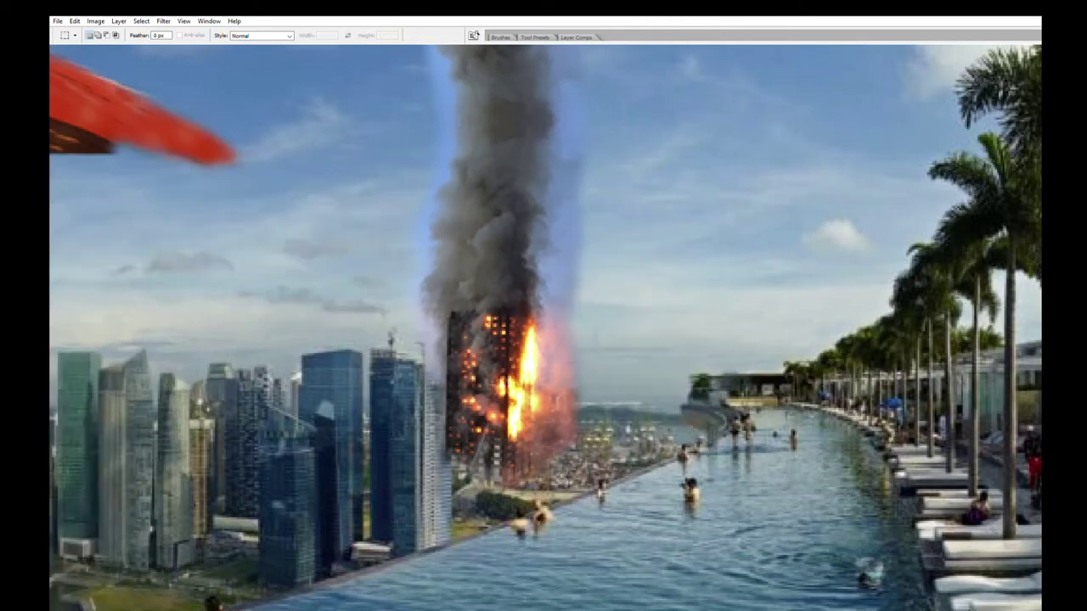
pyautogui.press('v')
pyautogui.moveTo(1077, 133); pyautogui.dragTo(1002, 163)
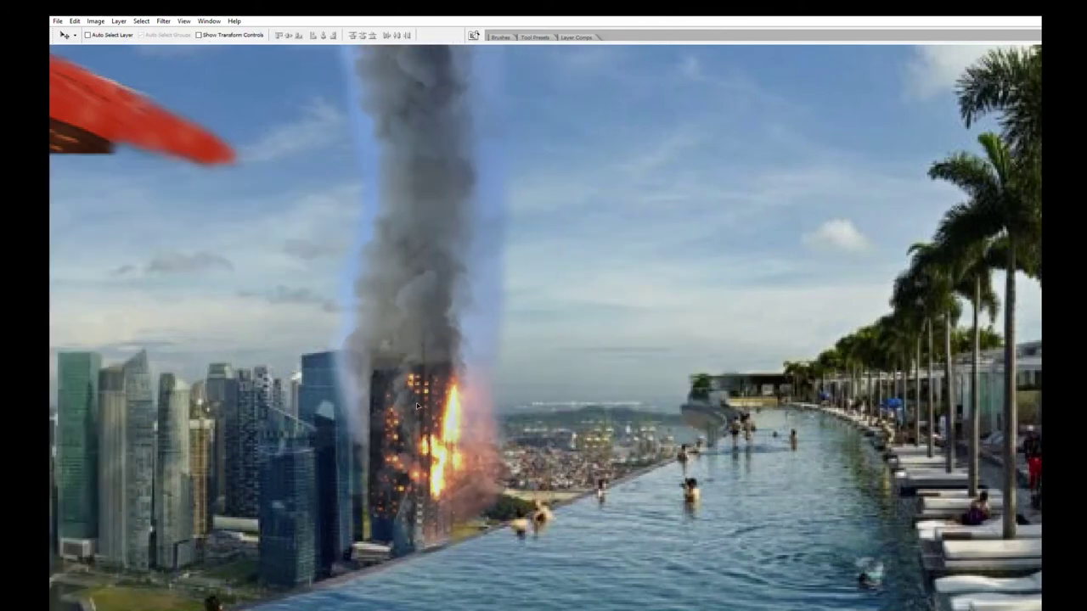
# Nudge the burning tower down and erase its stray upper and lower flames.
pyautogui.moveTo(416, 402); pyautogui.dragTo(418, 391)
pyautogui.scroll(2, 418, 390)
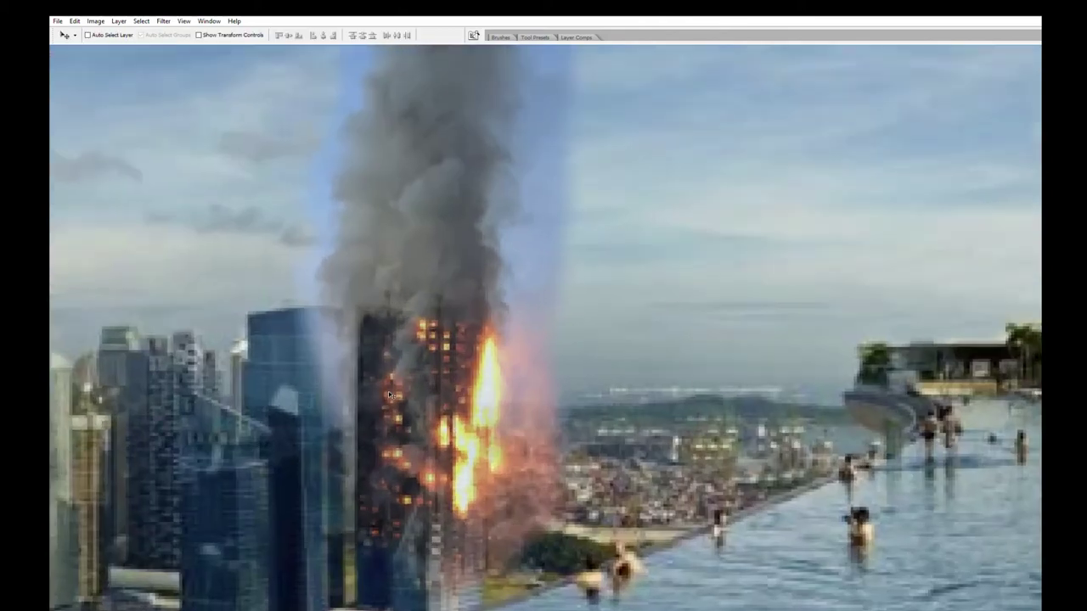
pyautogui.press('e')
pyautogui.moveTo(433, 552); pyautogui.dragTo(508, 349)
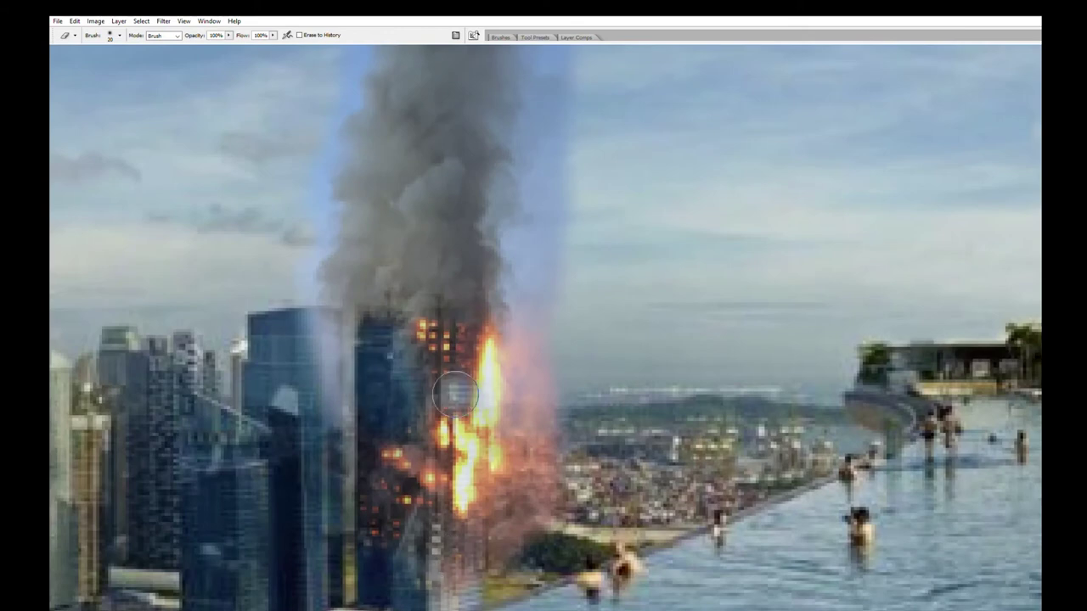
pyautogui.moveTo(471, 414); pyautogui.dragTo(469, 461)
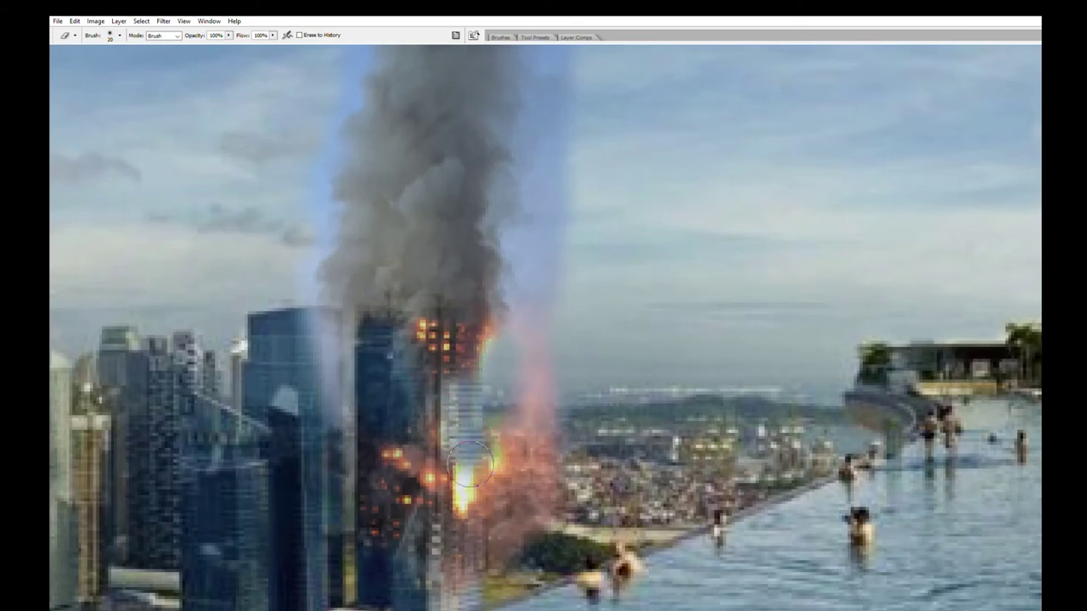
pyautogui.scroll(-2, 497, 467)
pyautogui.press('s')
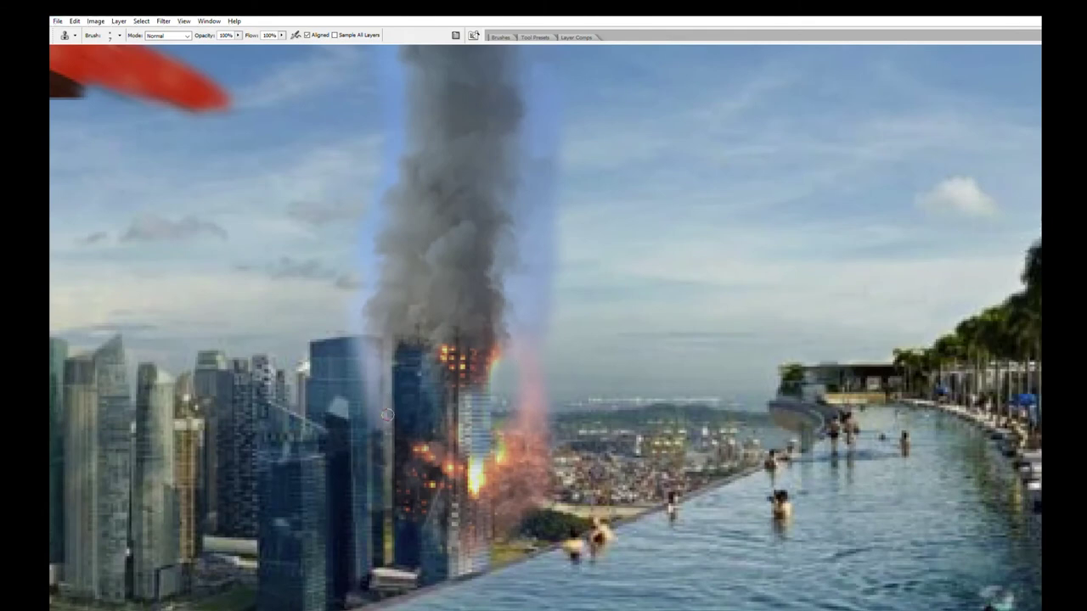
pyautogui.press('e')
pyautogui.scroll(2, 357, 277)
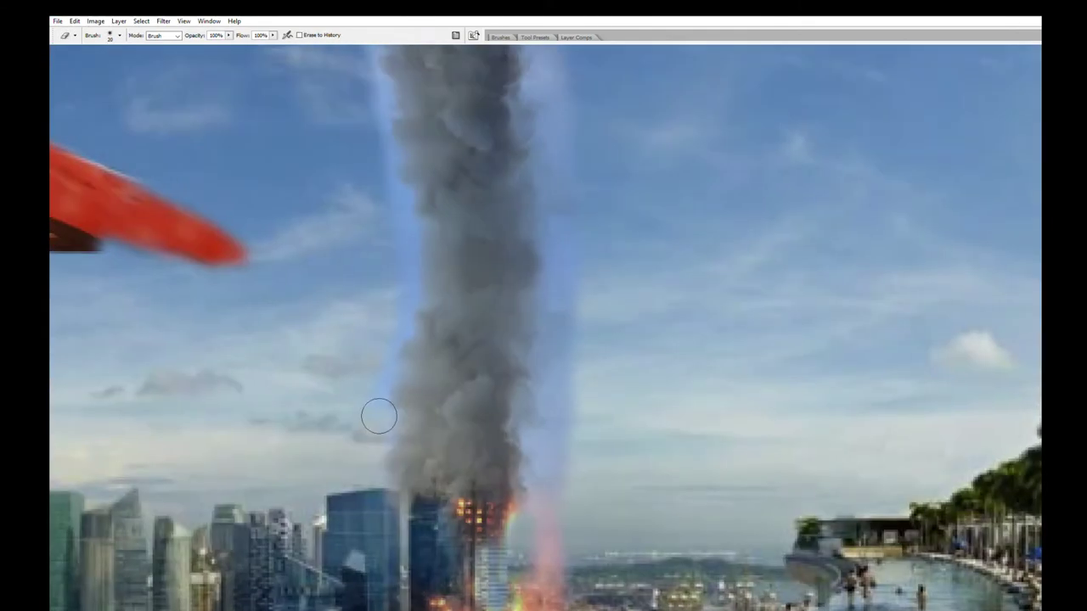
pyautogui.scroll(4, 413, 248)
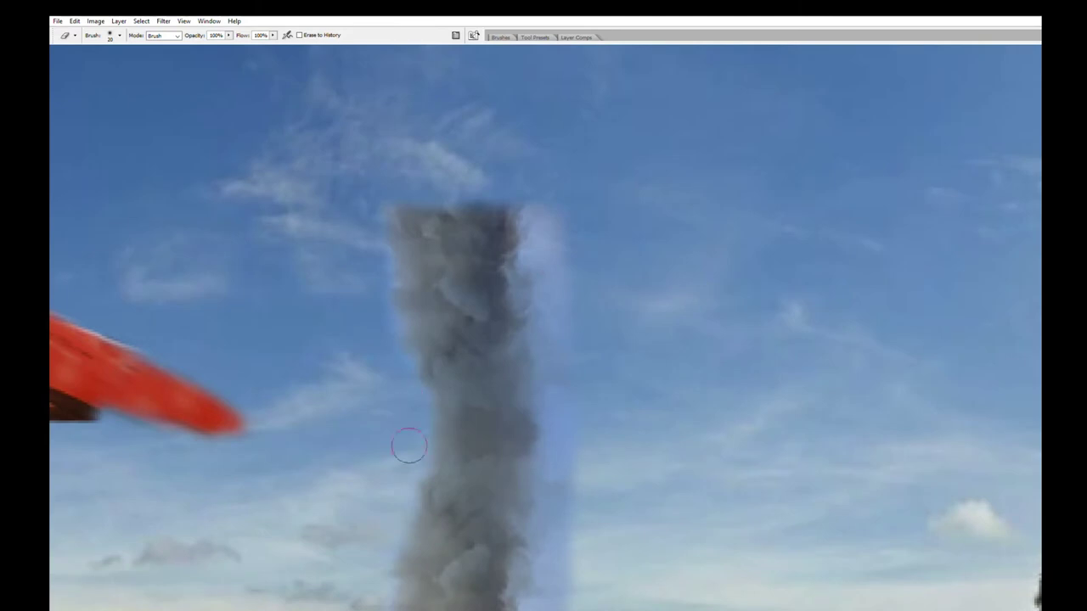
pyautogui.scroll(-2, 561, 416)
# Clone smoke to darken and widen the smoke column's top, lower and side edges.
pyautogui.scroll(2, 510, 374)
pyautogui.press('s')
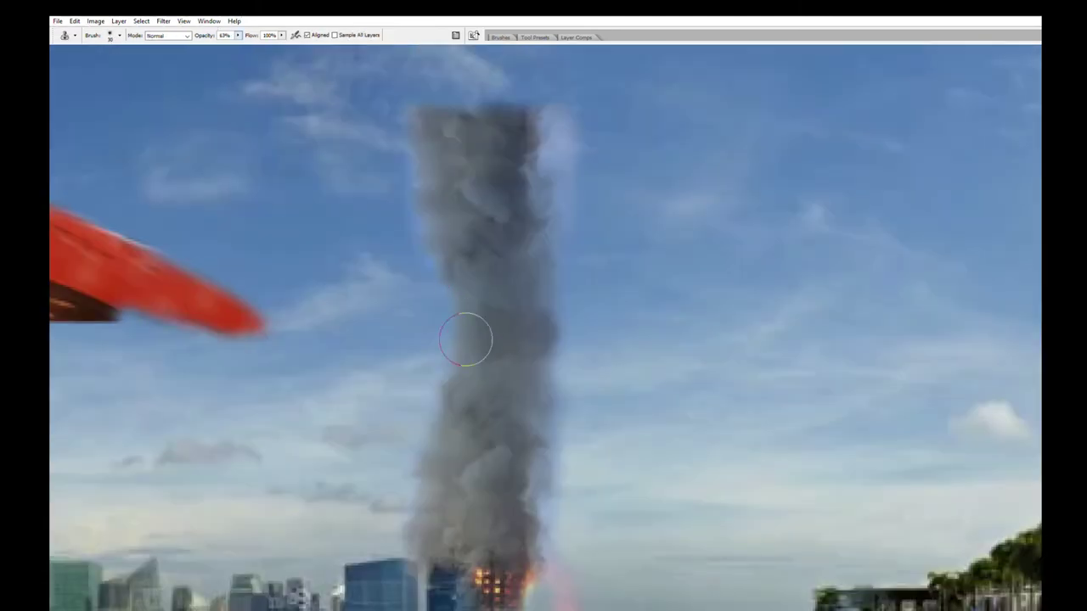
pyautogui.moveTo(465, 340)
pyautogui.mouseDown()
pyautogui.moveTo(465, 281)
pyautogui.moveTo(563, 111)
pyautogui.mouseUp()
pyautogui.moveTo(417, 485)
pyautogui.mouseDown()
pyautogui.moveTo(501, 436)
pyautogui.moveTo(538, 493)
pyautogui.moveTo(510, 539)
pyautogui.mouseUp()
pyautogui.scroll(-2, 626, 436)
pyautogui.scroll(2, 519, 438)
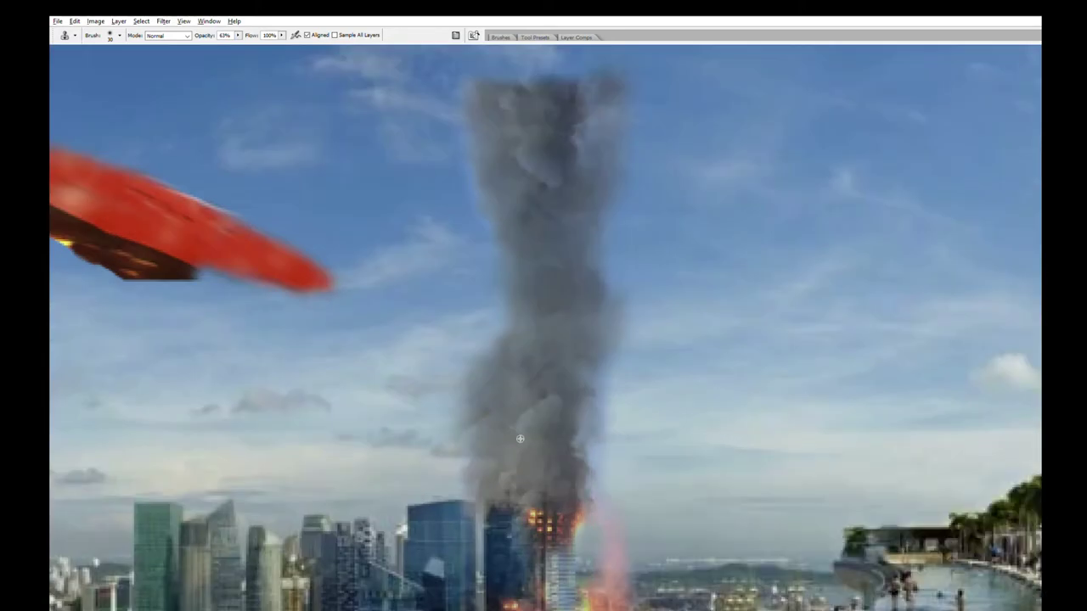
pyautogui.moveTo(520, 438); pyautogui.dragTo(606, 371)
pyautogui.moveTo(456, 178); pyautogui.dragTo(502, 206)
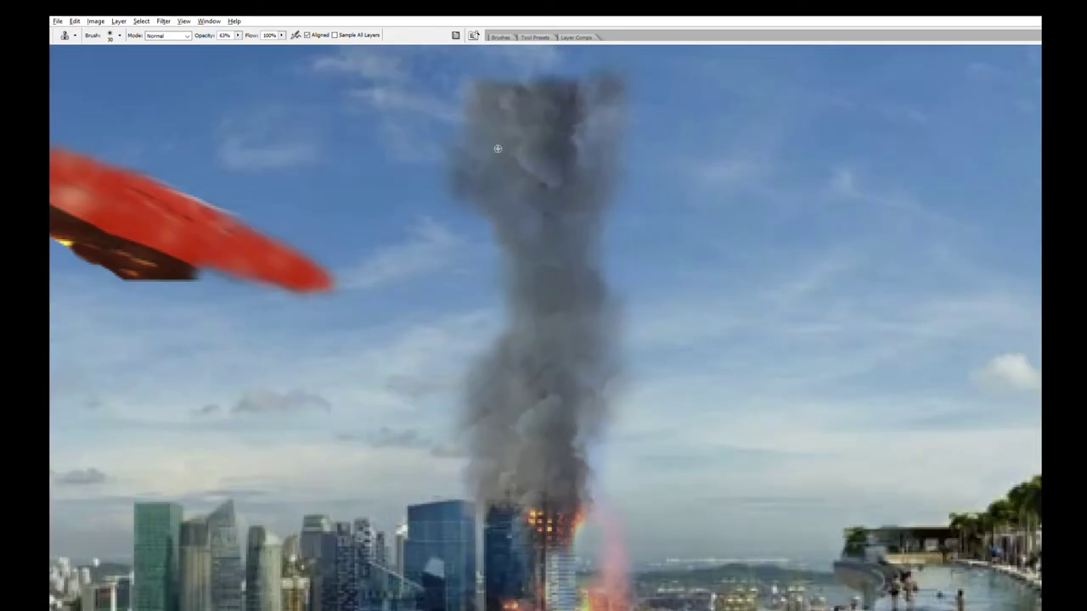
pyautogui.scroll(-2, 463, 124)
pyautogui.scroll(2, 598, 429)
# Extend smoke along the building's right edge and erase the orange fire glow beside it.
pyautogui.press('e')
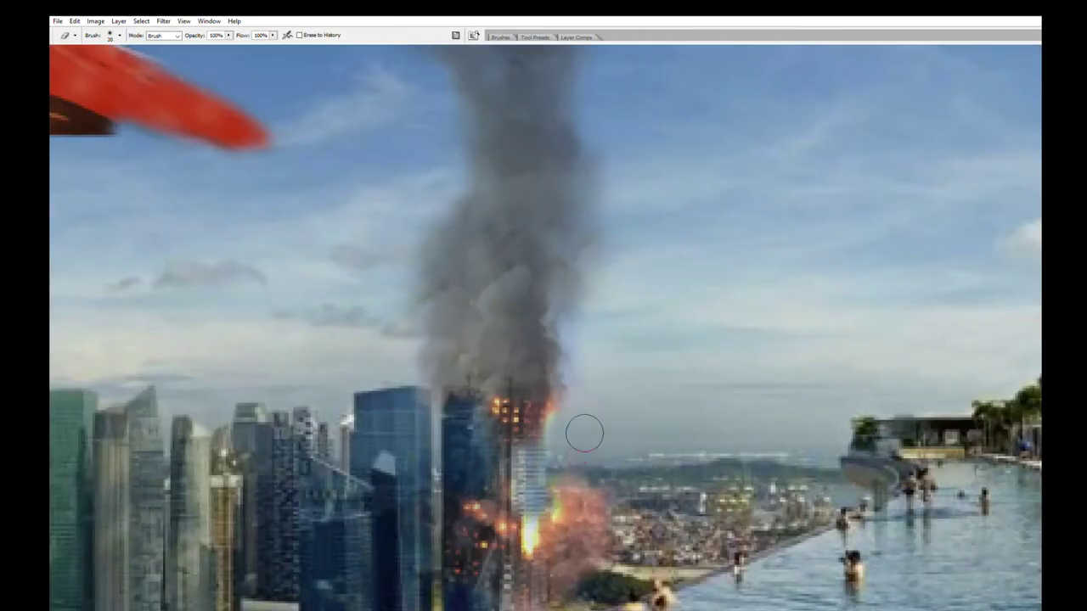
pyautogui.press('s')
pyautogui.moveTo(560, 383); pyautogui.dragTo(569, 509)
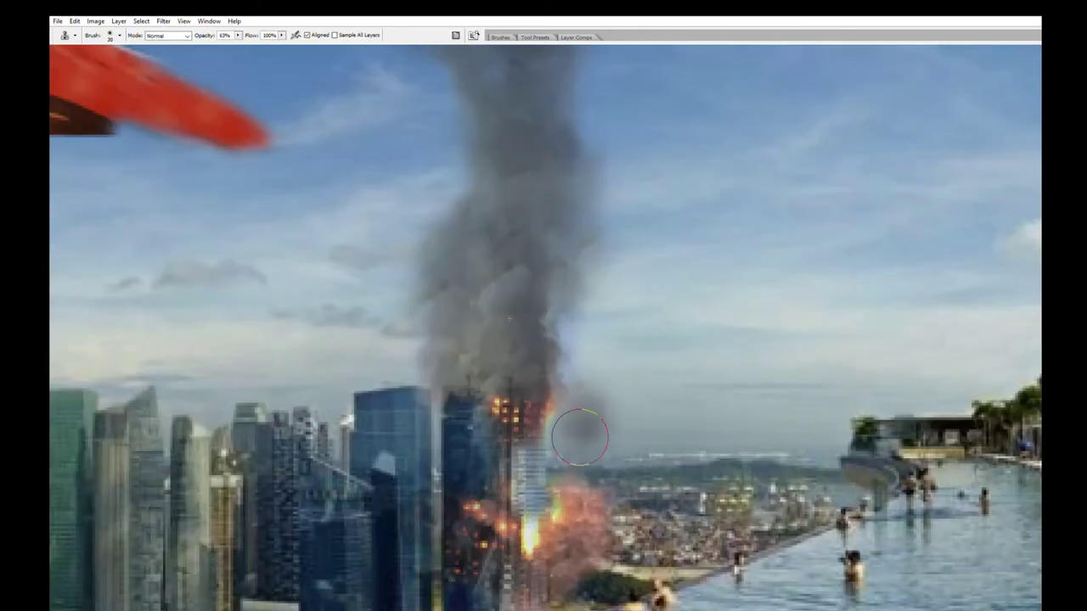
pyautogui.moveTo(565, 328); pyautogui.dragTo(561, 436)
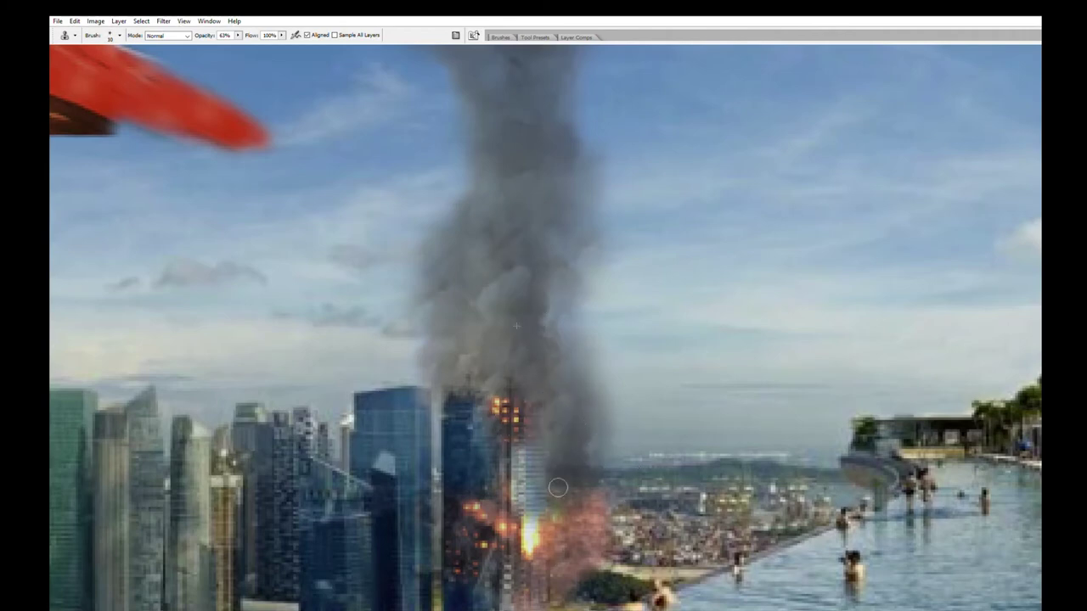
pyautogui.press('e')
pyautogui.moveTo(617, 528); pyautogui.dragTo(584, 541)
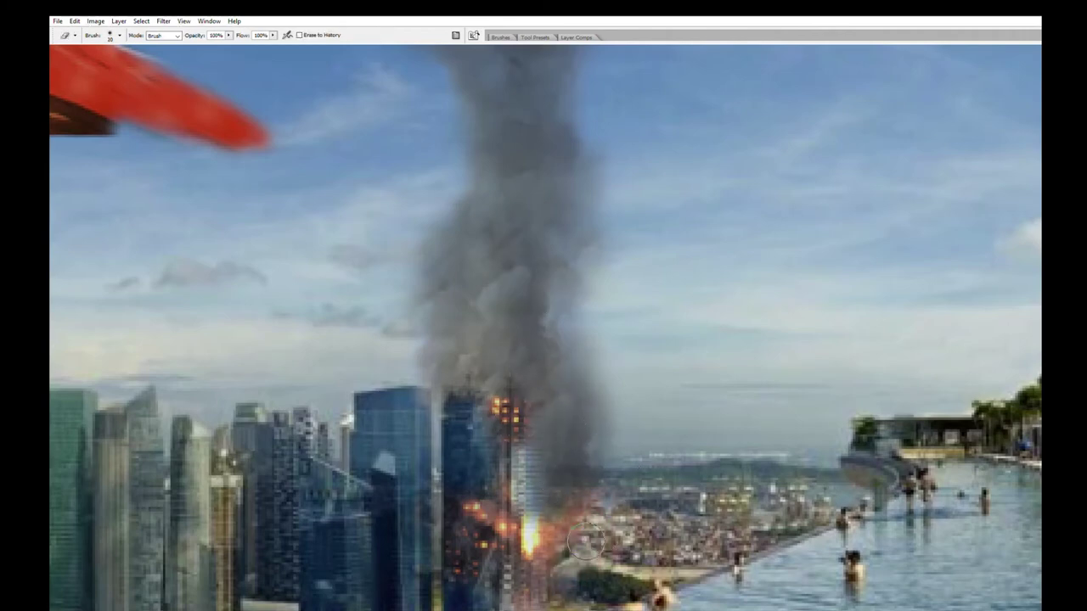
pyautogui.scroll(-3, 614, 474)
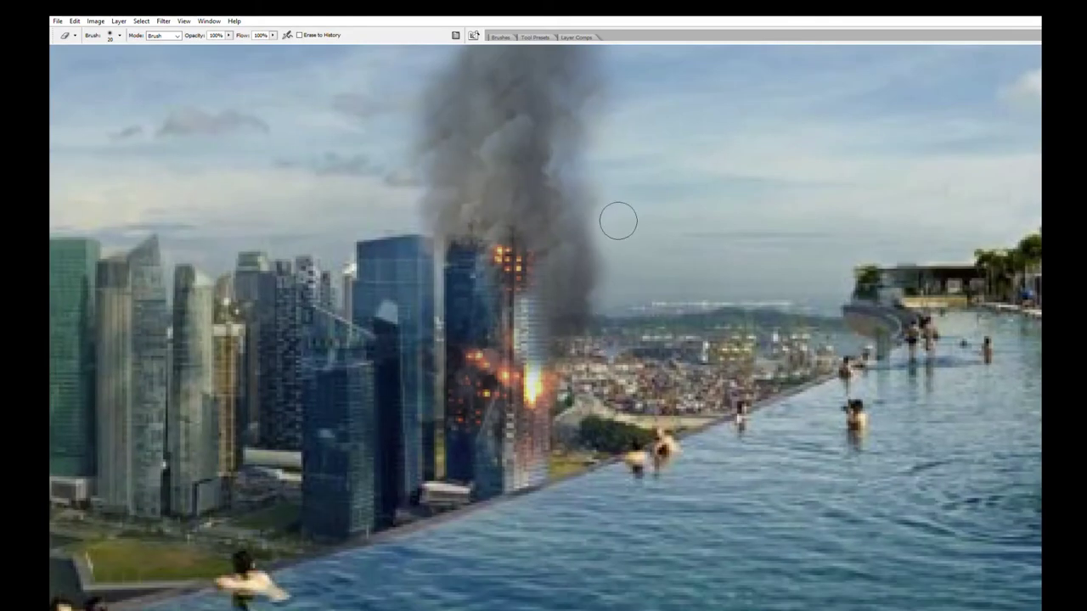
pyautogui.scroll(-2, 613, 227)
# Copy the smoke column's top, rotate it 180° and move it up to the photo's top edge.
pyautogui.scroll(-1, 613, 228)
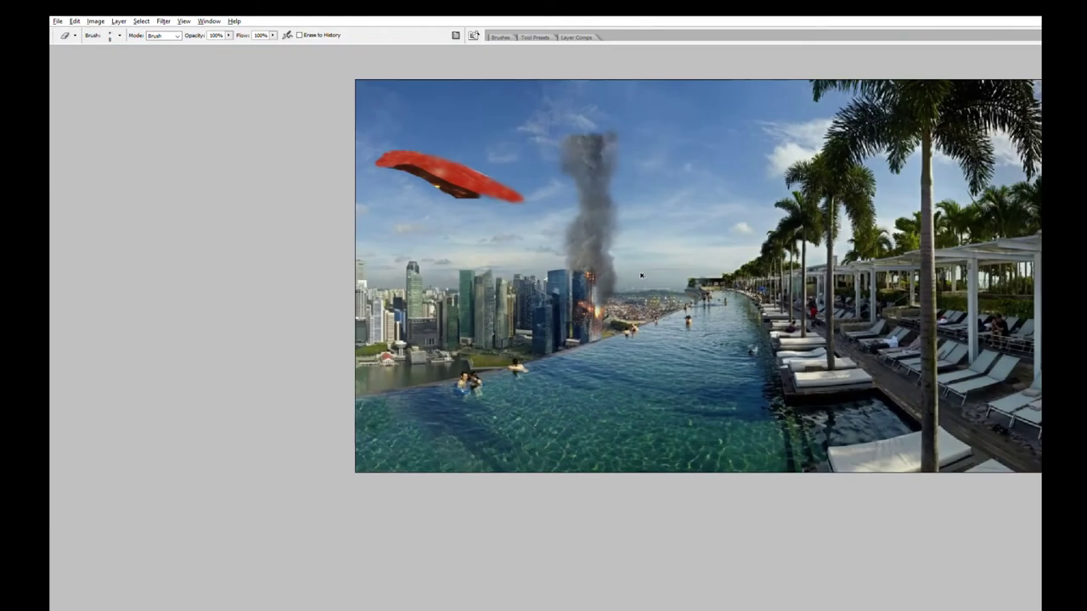
pyautogui.scroll(-1, 613, 228)
pyautogui.scroll(2, 560, 112)
pyautogui.press('m')
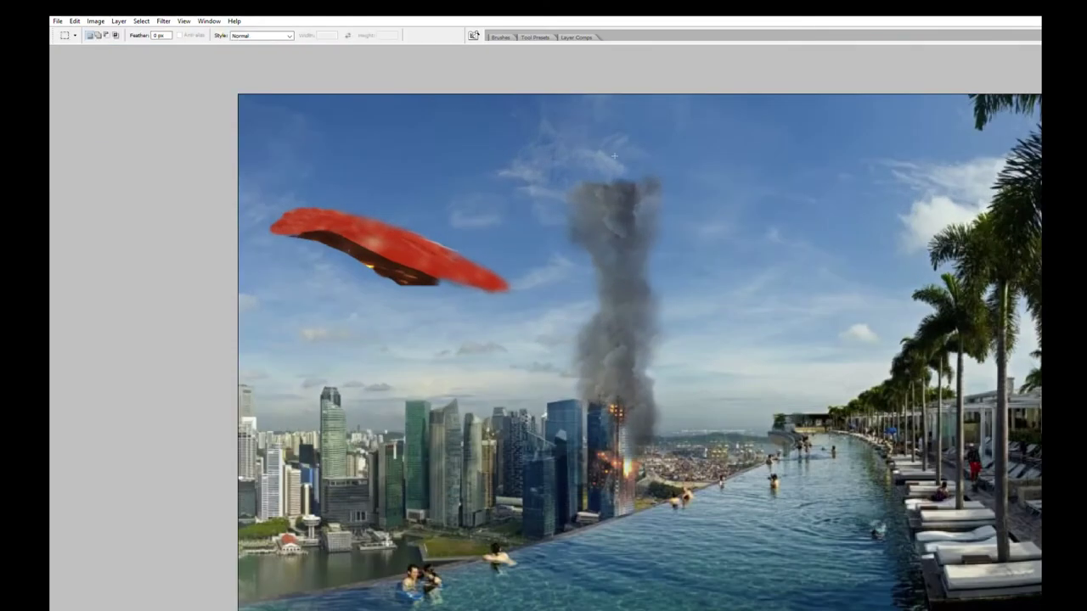
pyautogui.moveTo(695, 328)
pyautogui.mouseDown()
pyautogui.moveTo(642, 136)
pyautogui.moveTo(647, 246)
pyautogui.mouseUp()
pyautogui.hotkey('ctrl', 't')
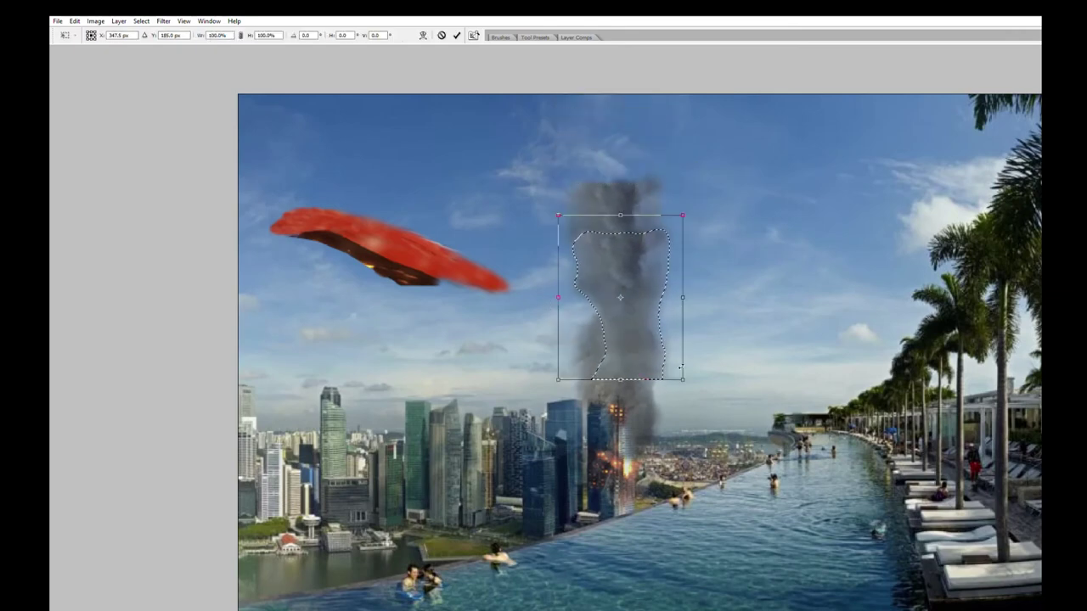
pyautogui.moveTo(654, 376)
pyautogui.mouseDown()
pyautogui.moveTo(586, 219)
pyautogui.moveTo(628, 108)
pyautogui.mouseUp()
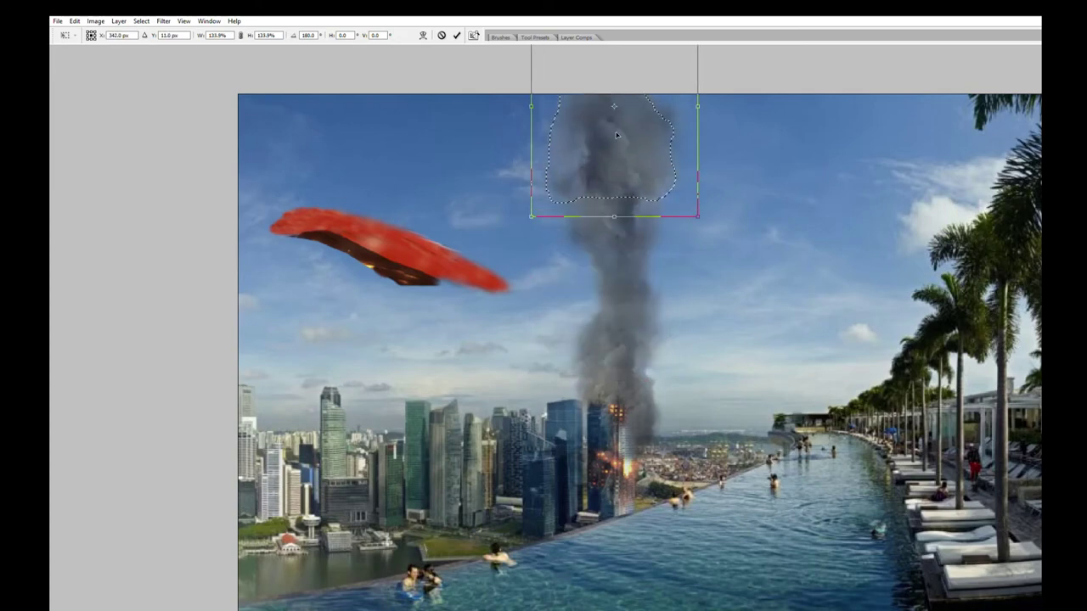
pyautogui.press('Return')
pyautogui.scroll(-2, 600, 173)
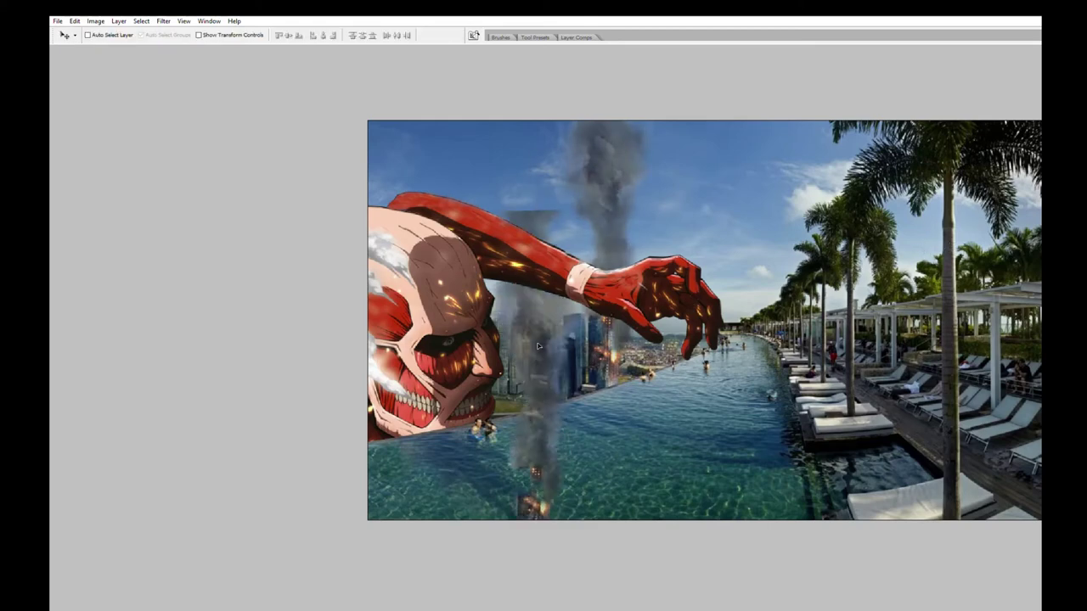
# Erase the top of the second smoke column and move it to the top-left near the titan.
pyautogui.press('e')
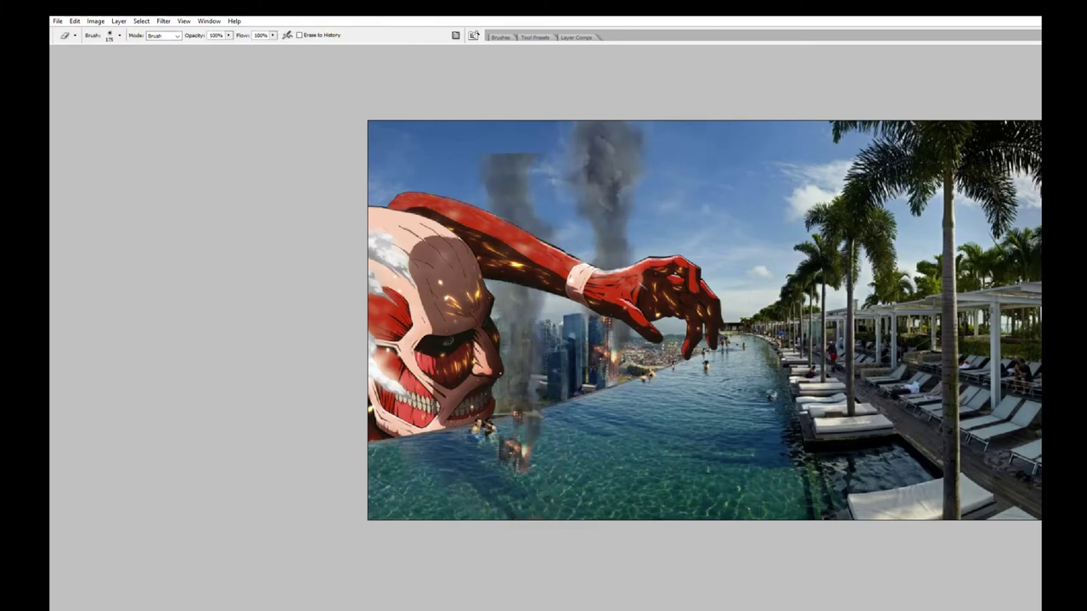
pyautogui.moveTo(516, 116); pyautogui.dragTo(537, 340)
pyautogui.hotkey('ctrl', 't')
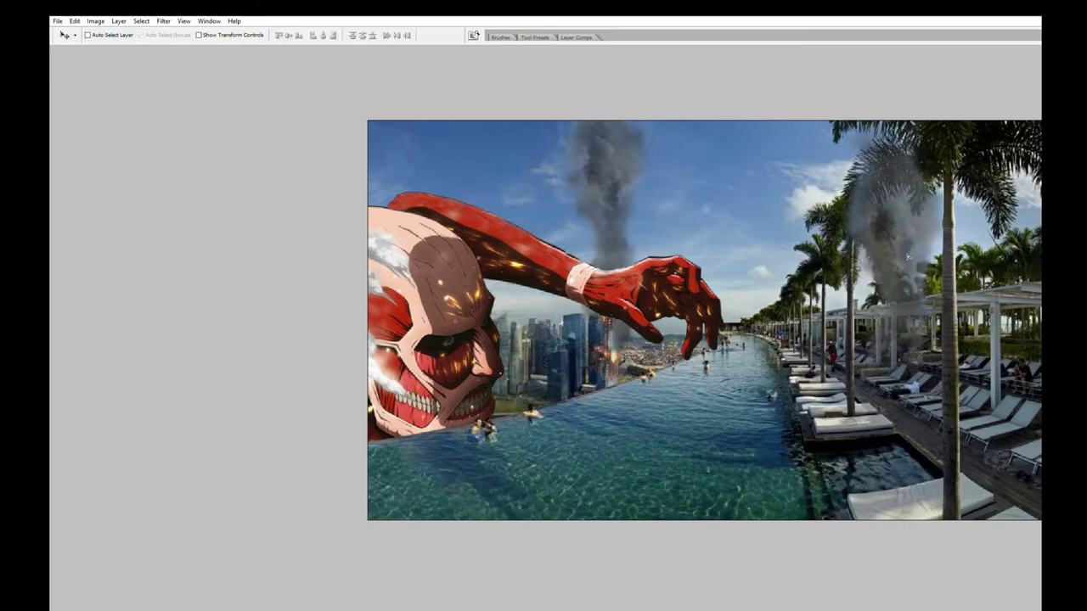
pyautogui.moveTo(907, 257); pyautogui.dragTo(764, 239)
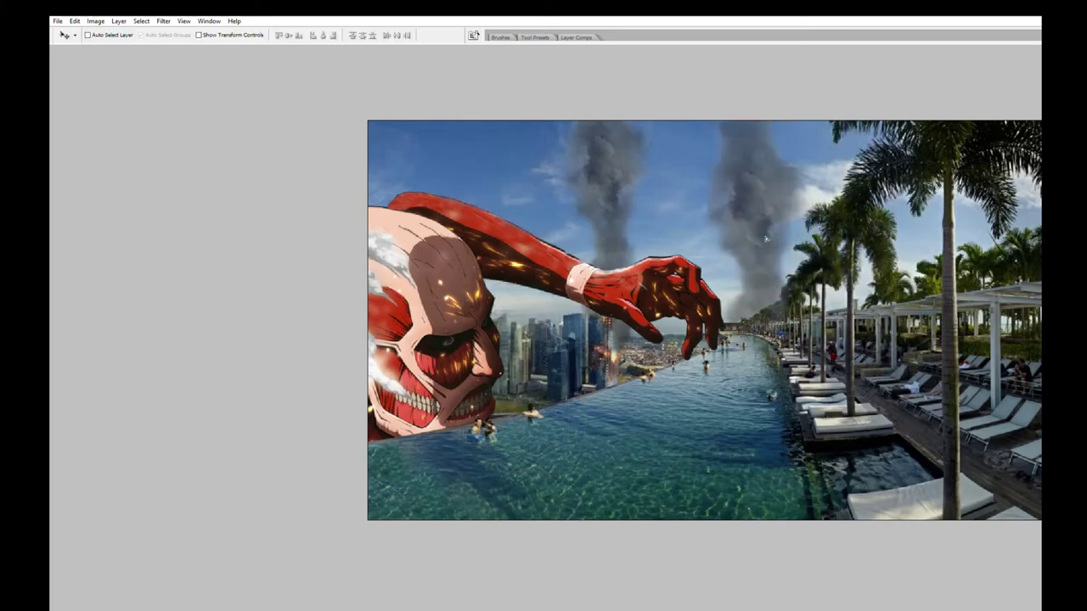
pyautogui.moveTo(765, 239); pyautogui.dragTo(440, 197)
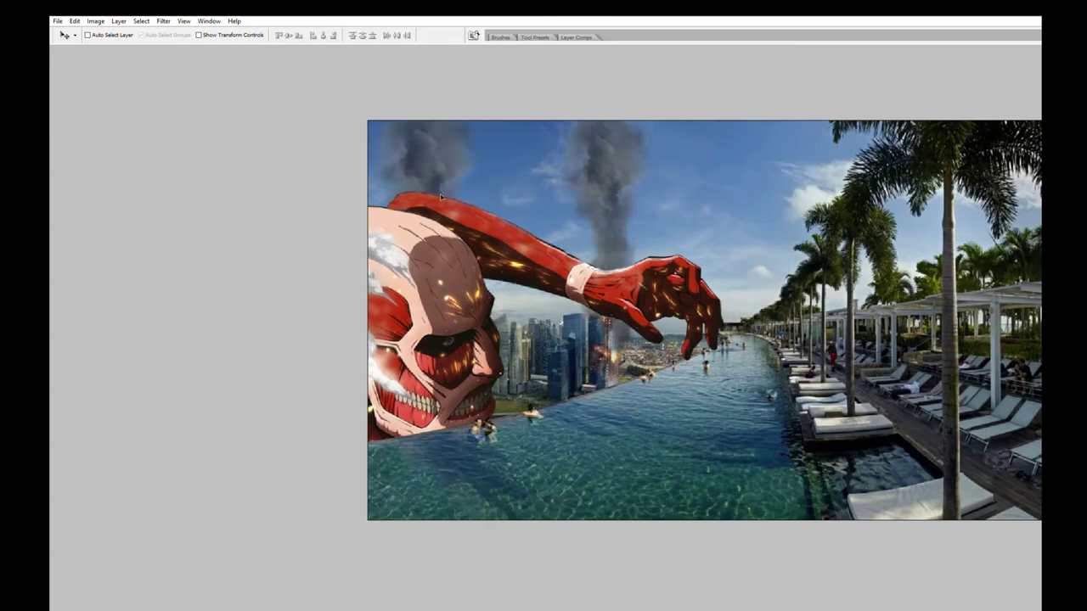
pyautogui.hotkey('ctrl', 't')
pyautogui.moveTo(436, 83)
pyautogui.mouseDown()
pyautogui.moveTo(474, 89)
pyautogui.moveTo(461, 107)
pyautogui.mouseUp()
pyautogui.press('Return')
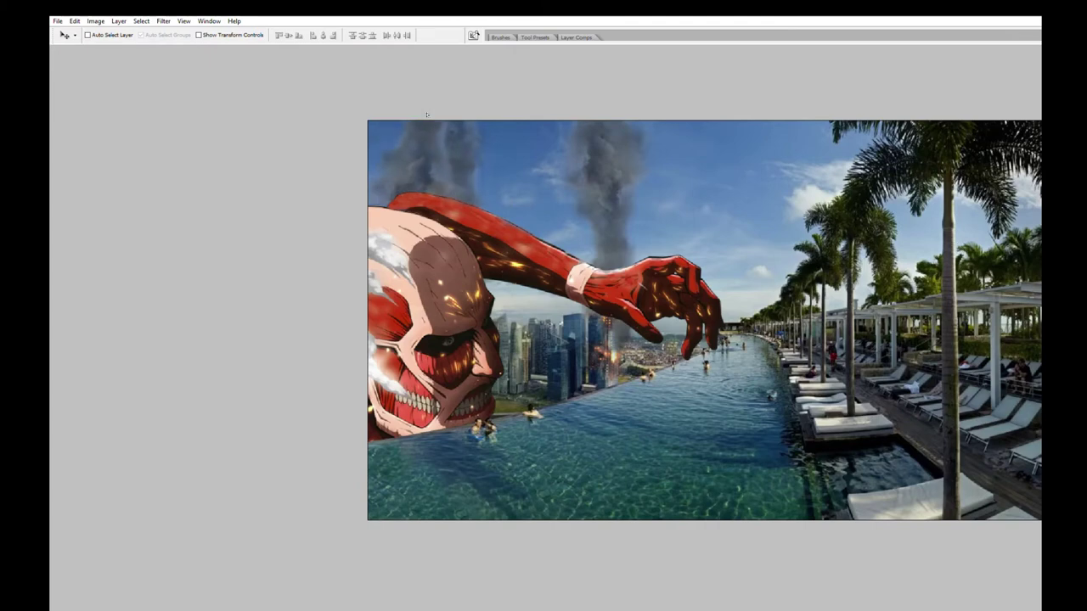
# Flip the smoke plume horizontally, widen it, and shift it up-left behind the titan's head.
pyautogui.hotkey('ctrl', 't')
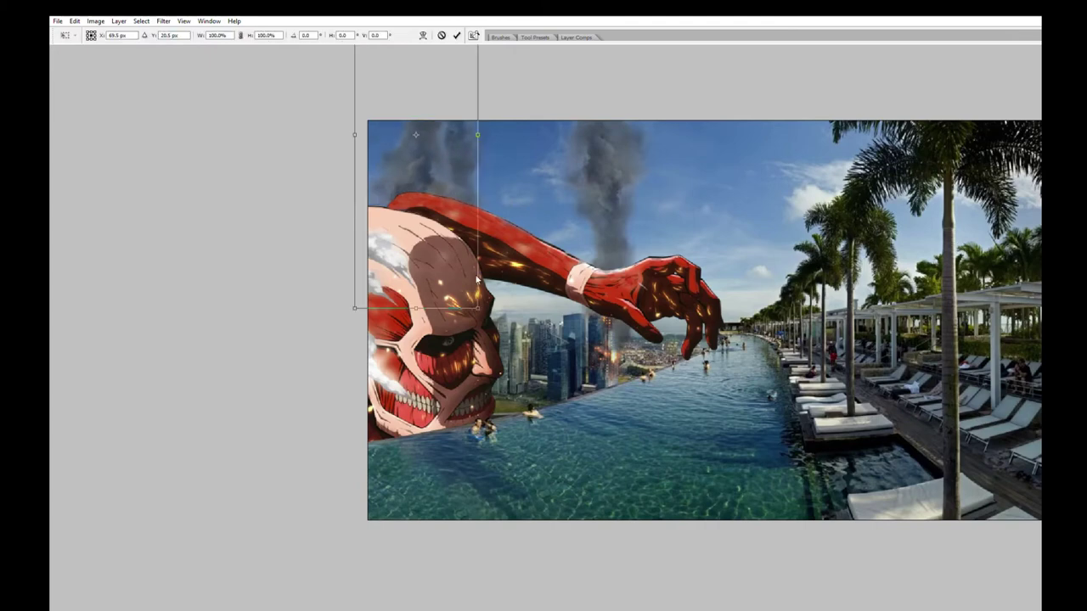
pyautogui.moveTo(478, 153); pyautogui.dragTo(507, 136)
pyautogui.moveTo(410, 154)
pyautogui.mouseDown()
pyautogui.moveTo(395, 112)
pyautogui.moveTo(491, 161)
pyautogui.moveTo(432, 178)
pyautogui.mouseUp()
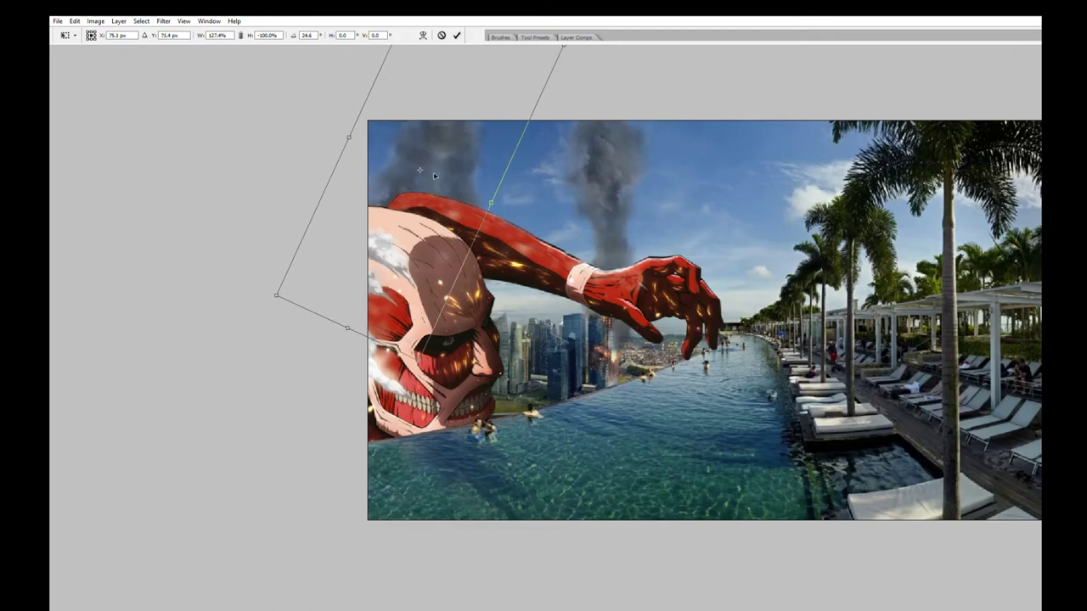
pyautogui.press('Return')
# Undo the last erase on the titan layer to restore its lower neck below the jaw.
pyautogui.scroll(-1, 571, 208)
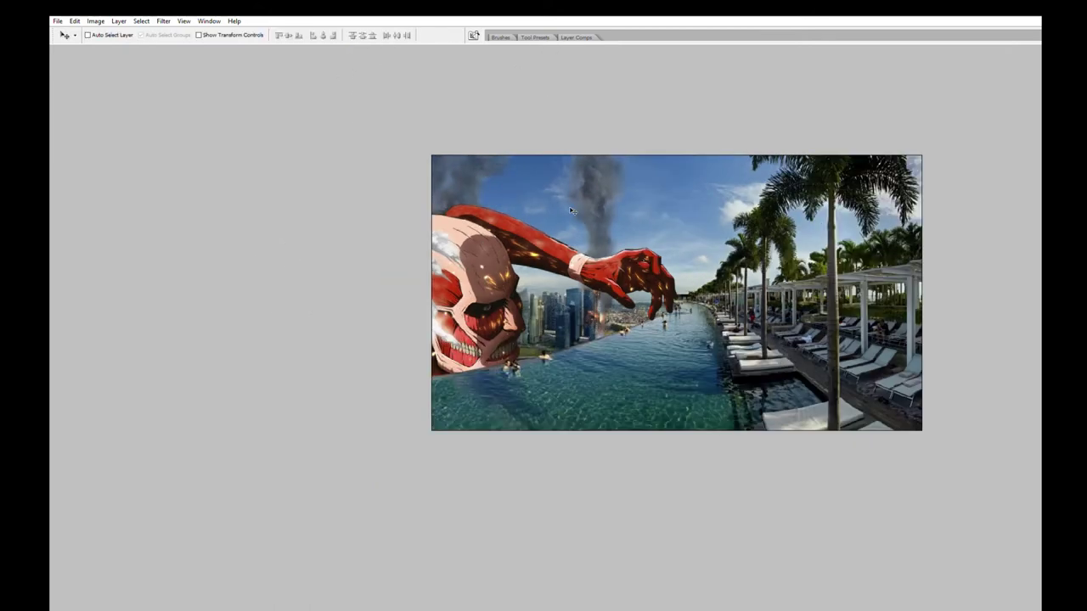
pyautogui.scroll(1, 729, 300)
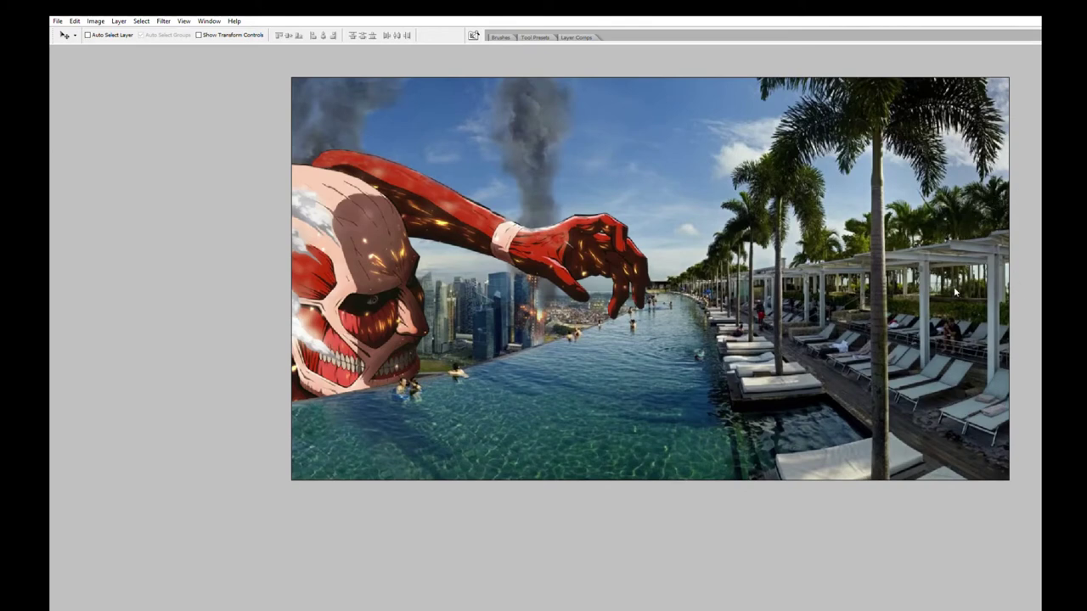
pyautogui.hotkey('ctrl', 'z')
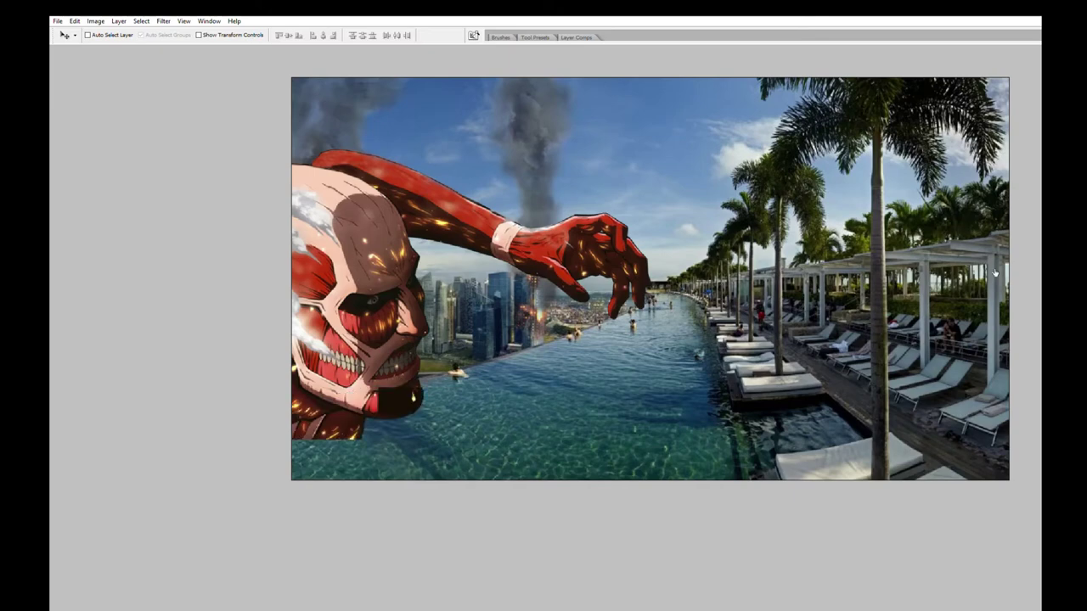
pyautogui.press('i')
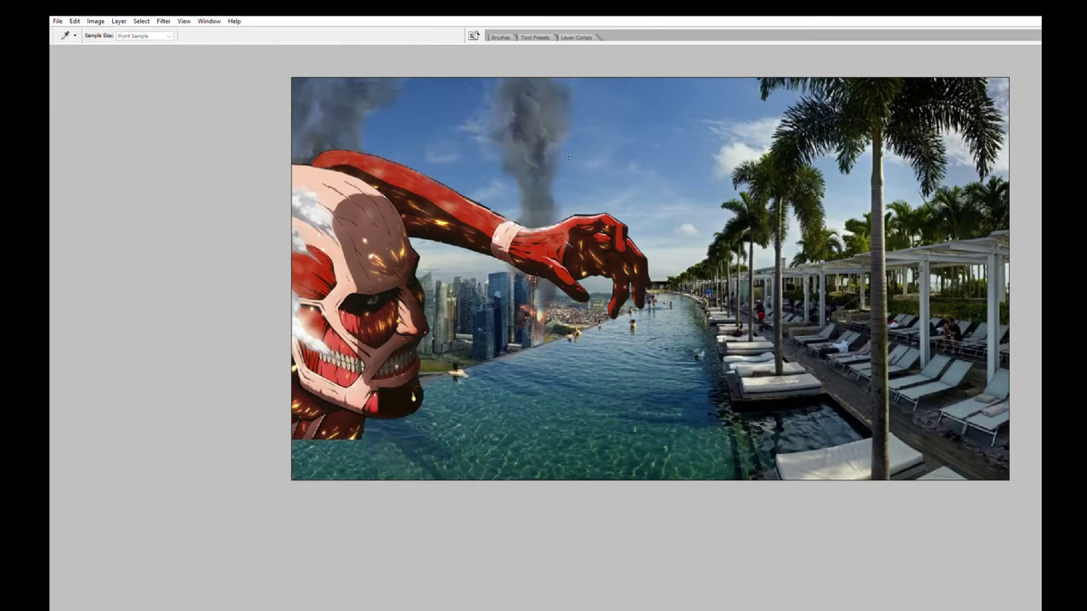
pyautogui.press('v')
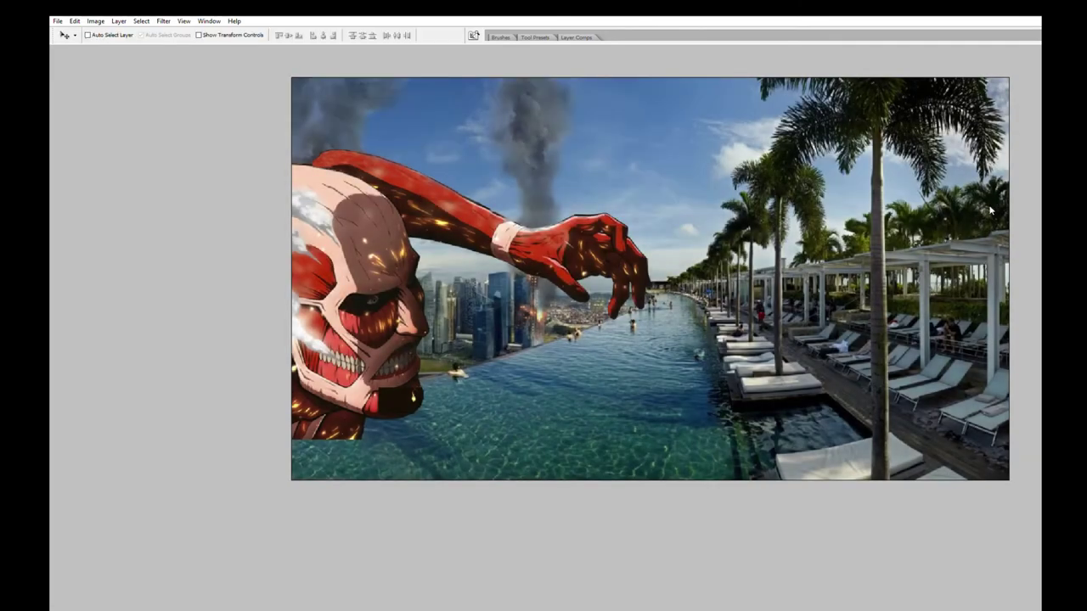
# Duplicate the titan, then desaturate and darken the copy to black.
pyautogui.press('i')
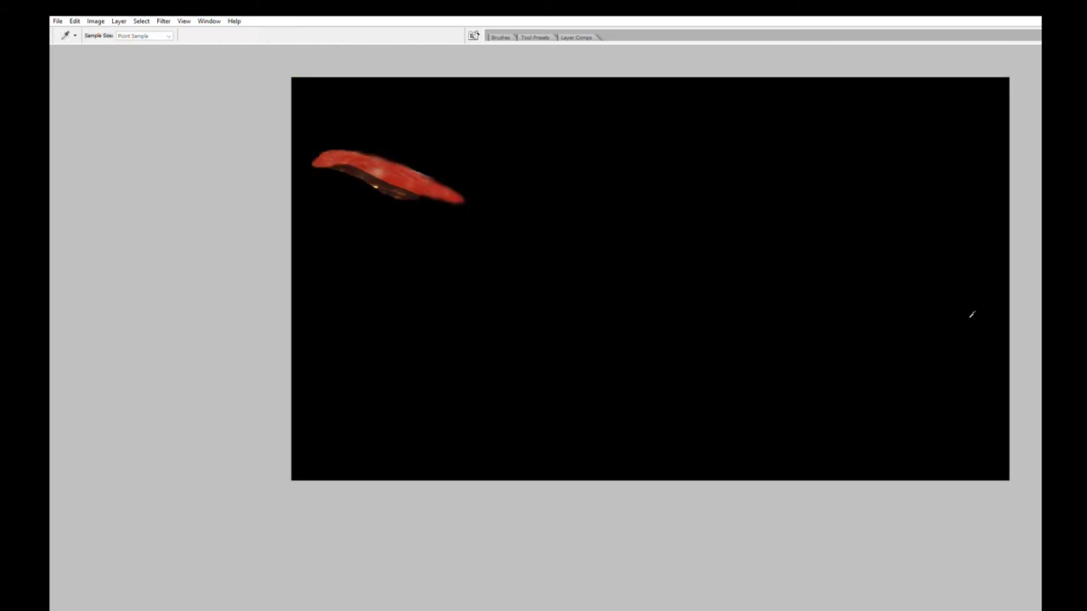
pyautogui.press('v')
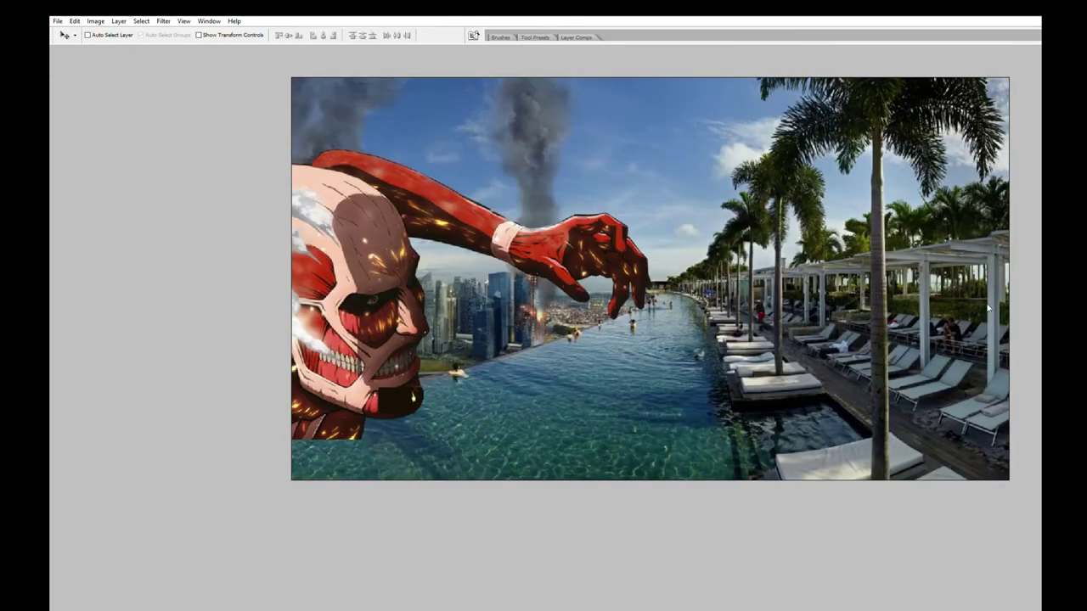
pyautogui.moveTo(381, 214); pyautogui.dragTo(519, 208)
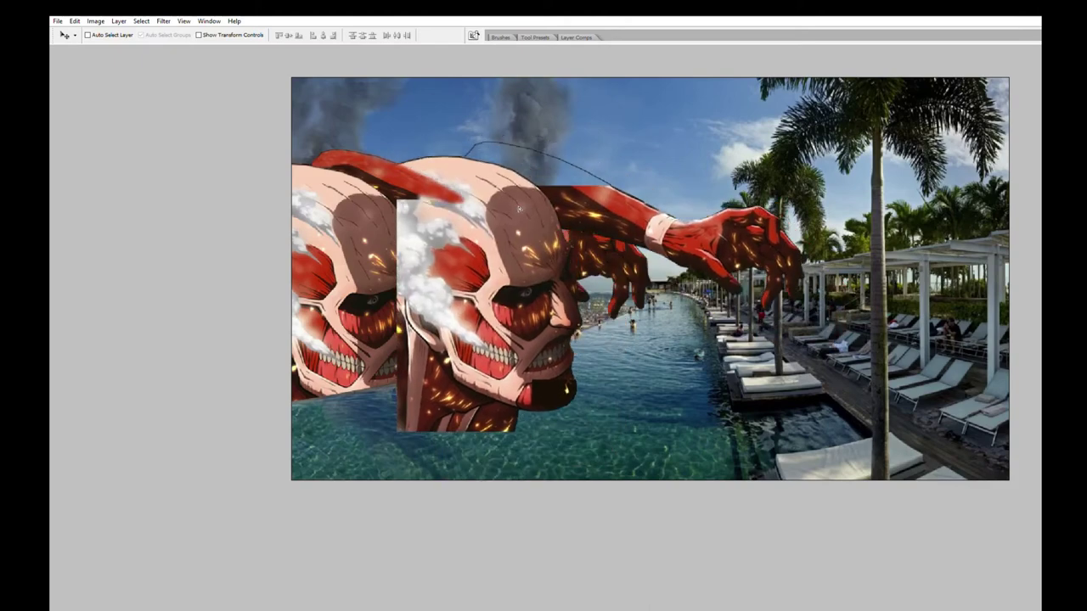
pyautogui.hotkey('ctrl', 'z')
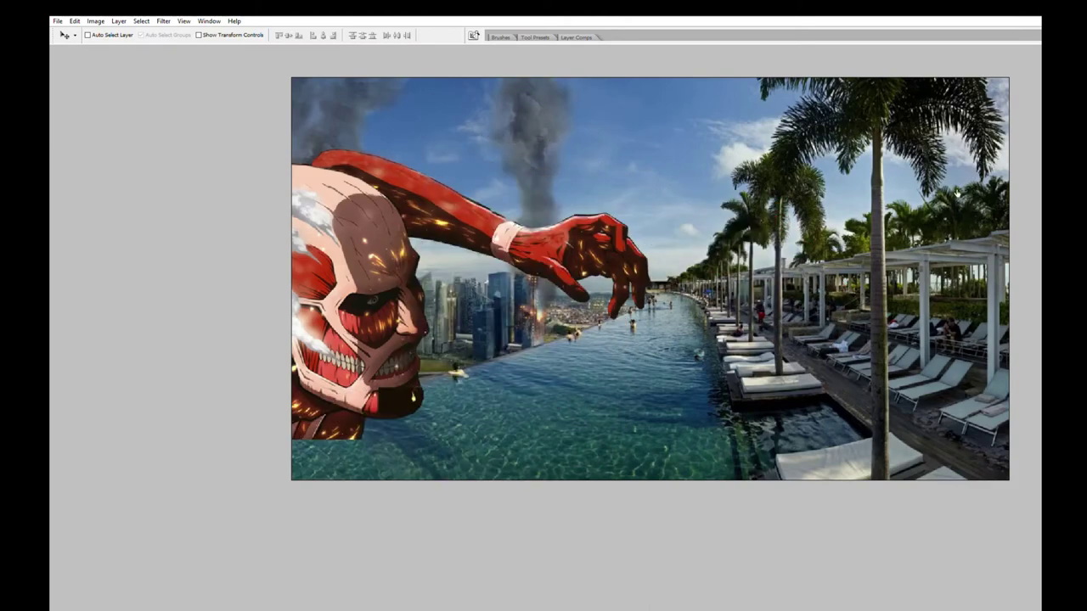
pyautogui.hotkey('ctrl', 'z')
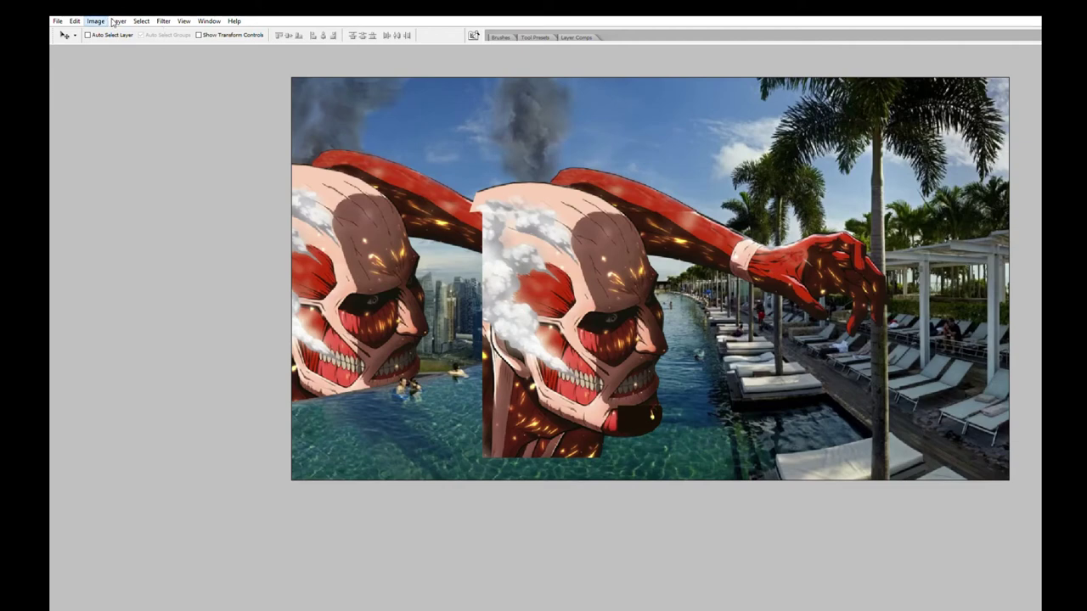
pyautogui.hotkey('ctrl', 'shift', 'u')
pyautogui.press('i')
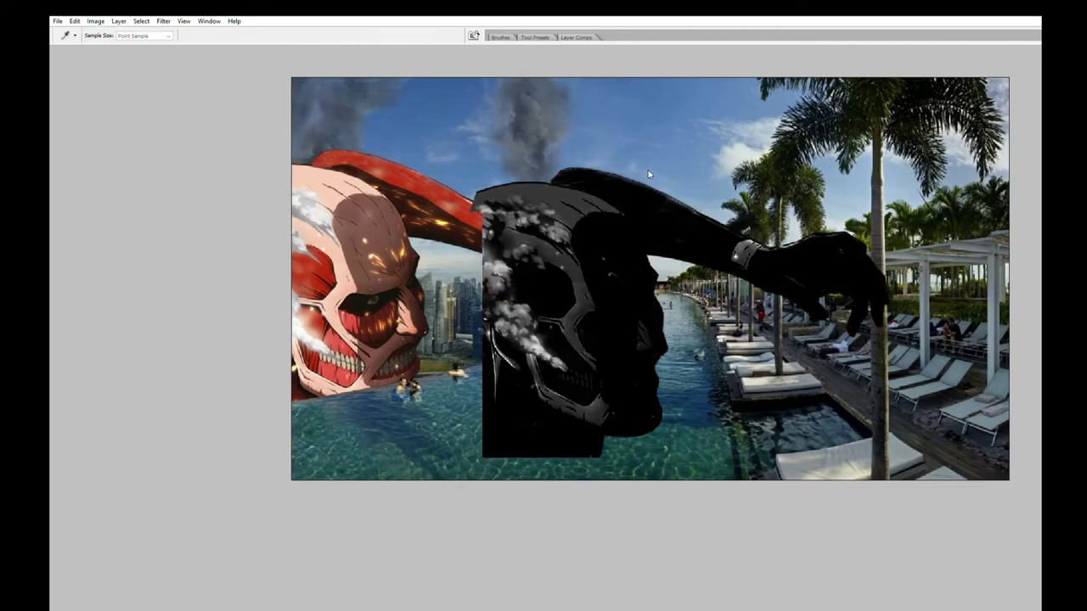
pyautogui.press('v')
pyautogui.moveTo(648, 174); pyautogui.dragTo(498, 173)
# Flip the black copy and delete its head, keeping only the arm.
pyautogui.hotkey('ctrl', 't')
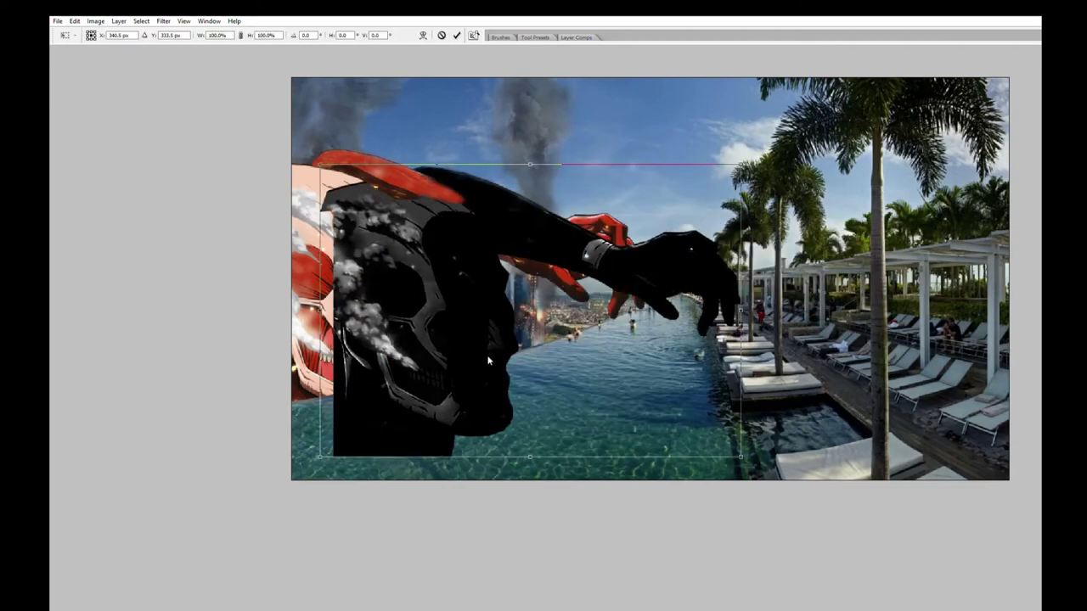
pyautogui.press('Return')
pyautogui.press('m')
pyautogui.moveTo(388, 122); pyautogui.dragTo(592, 301)
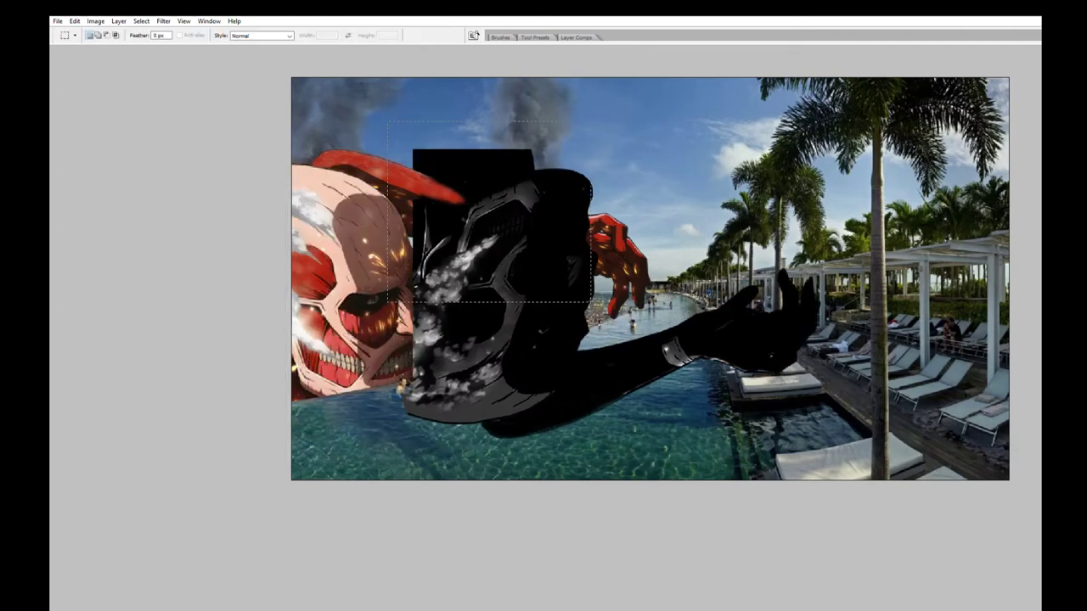
pyautogui.press('Delete')
# Move the black arm down-left over the pool and scale it to 87.2%.
pyautogui.press('v')
pyautogui.moveTo(604, 357)
pyautogui.mouseDown()
pyautogui.moveTo(439, 422)
pyautogui.moveTo(431, 399)
pyautogui.mouseUp()
pyautogui.hotkey('ctrl', 't')
pyautogui.moveTo(310, 464); pyautogui.dragTo(326, 472)
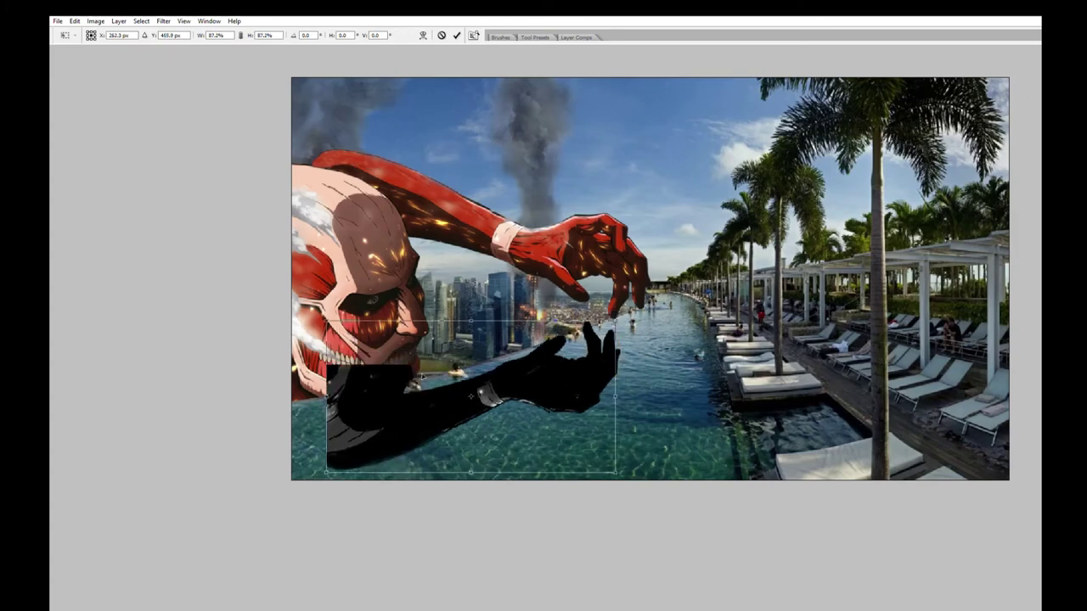
pyautogui.moveTo(422, 376); pyautogui.dragTo(431, 383)
pyautogui.press('Return')
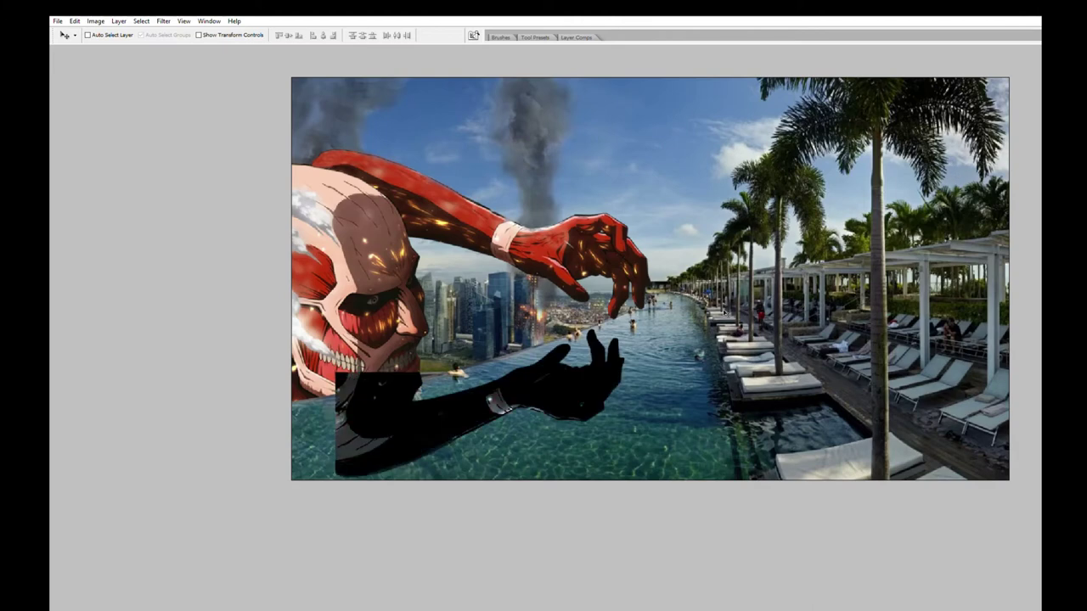
# Fade the black arm, rotate it about 28° and skew it to lie flat on the water.
pyautogui.press('3')
pyautogui.hotkey('ctrl', 't')
pyautogui.moveTo(586, 376); pyautogui.dragTo(506, 391)
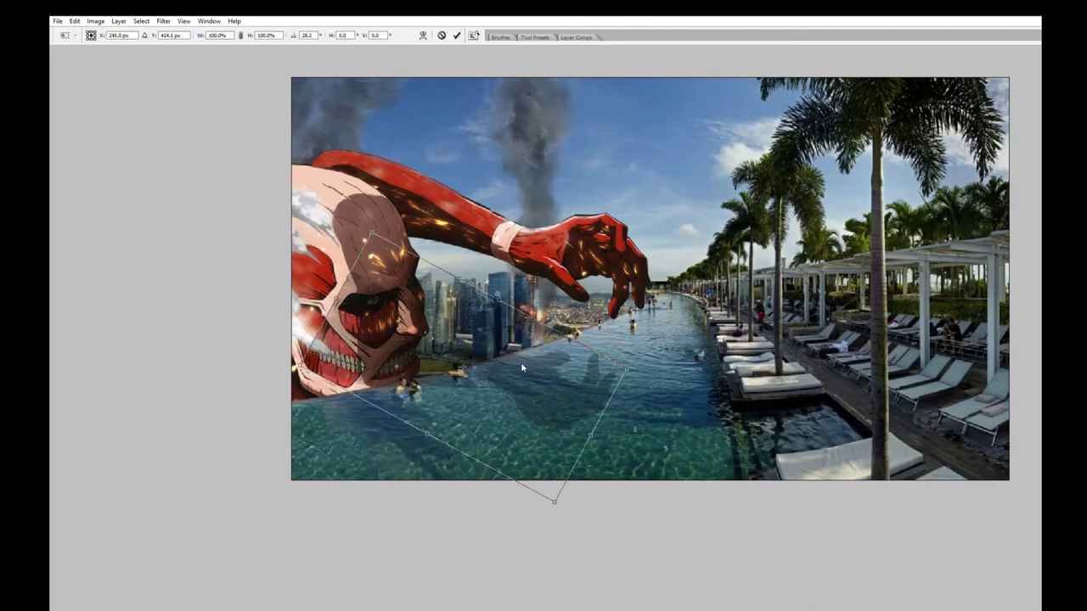
pyautogui.moveTo(553, 500); pyautogui.dragTo(509, 478)
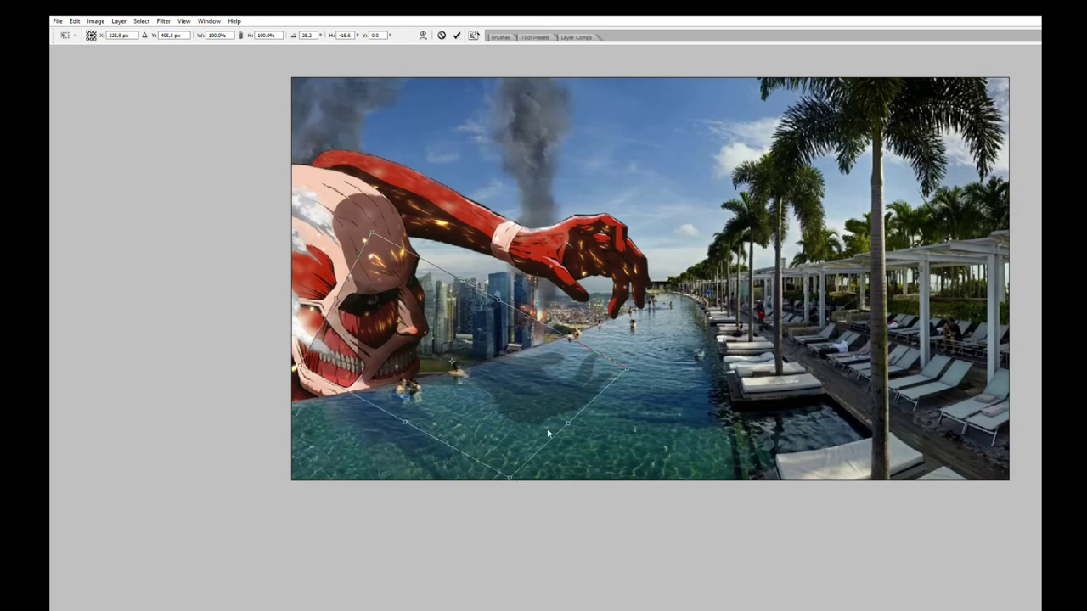
pyautogui.moveTo(556, 447); pyautogui.dragTo(577, 428)
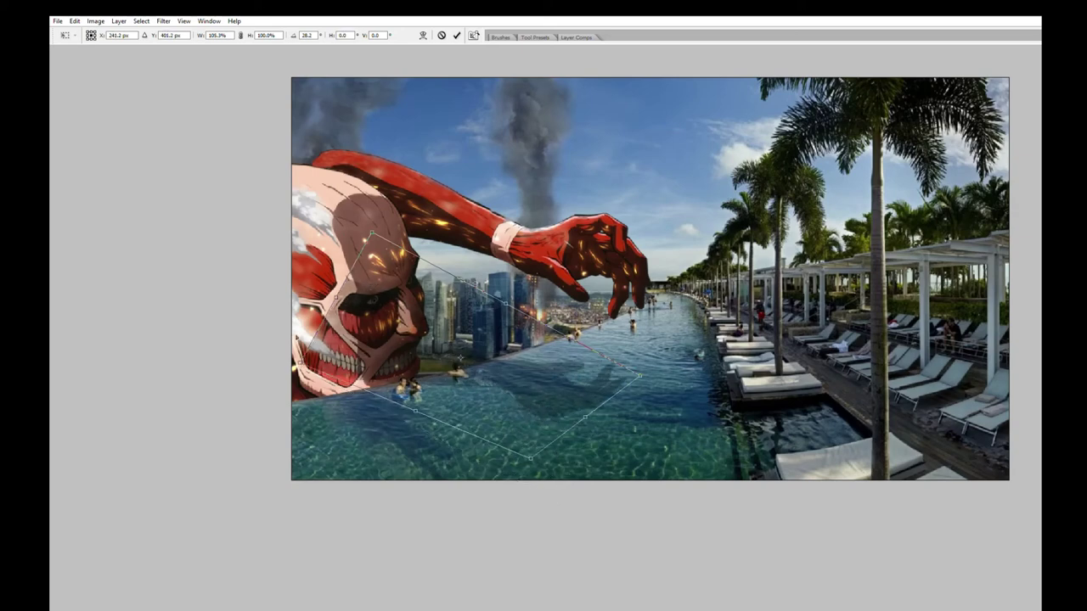
pyautogui.press('Return')
# Zoom in and lasso a selection along the city-side pool edge where the shadow meets it.
pyautogui.hotkey('ctrl', '+')
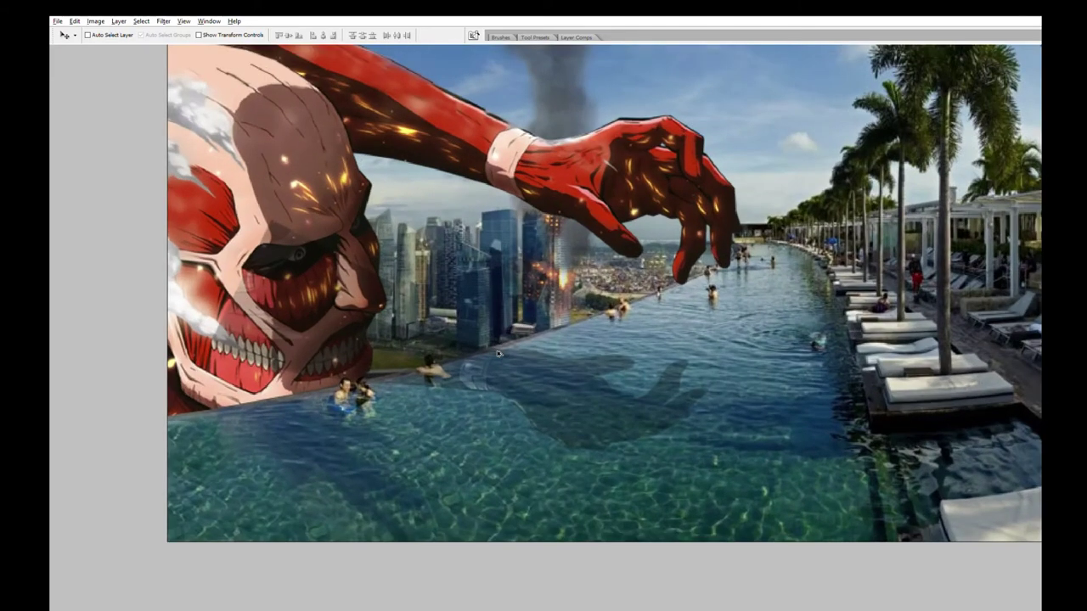
pyautogui.press('s')
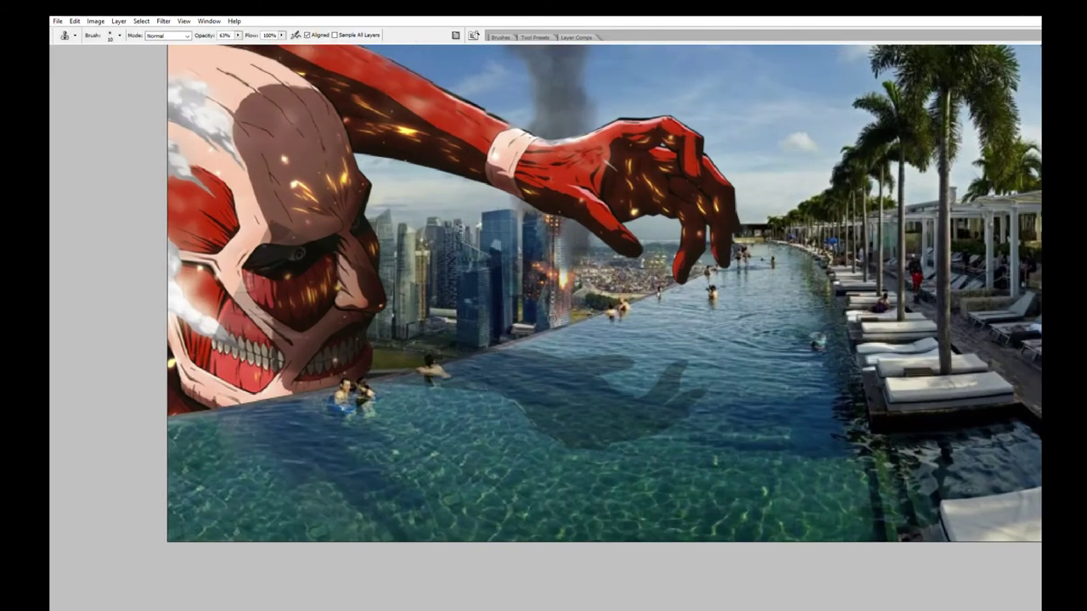
pyautogui.press('l')
pyautogui.moveTo(518, 334); pyautogui.dragTo(237, 386)
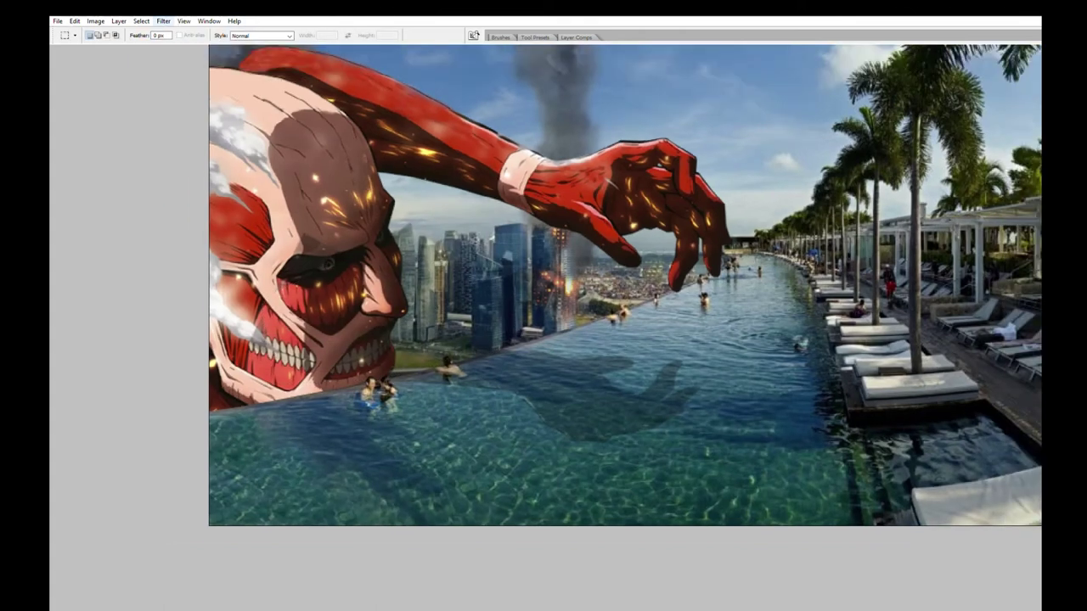
pyautogui.press('h')
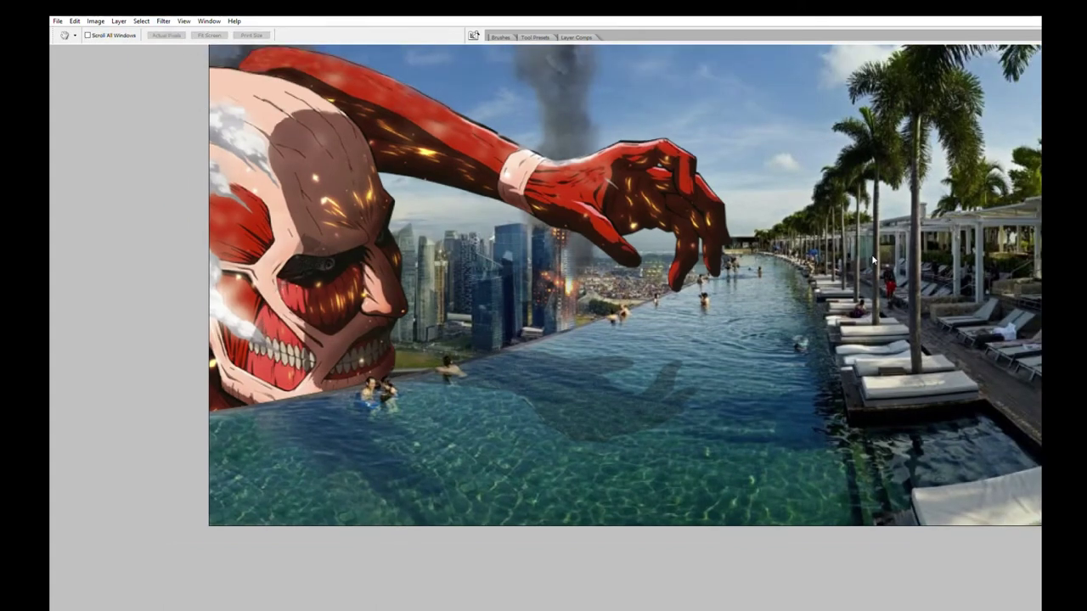
pyautogui.press('m')
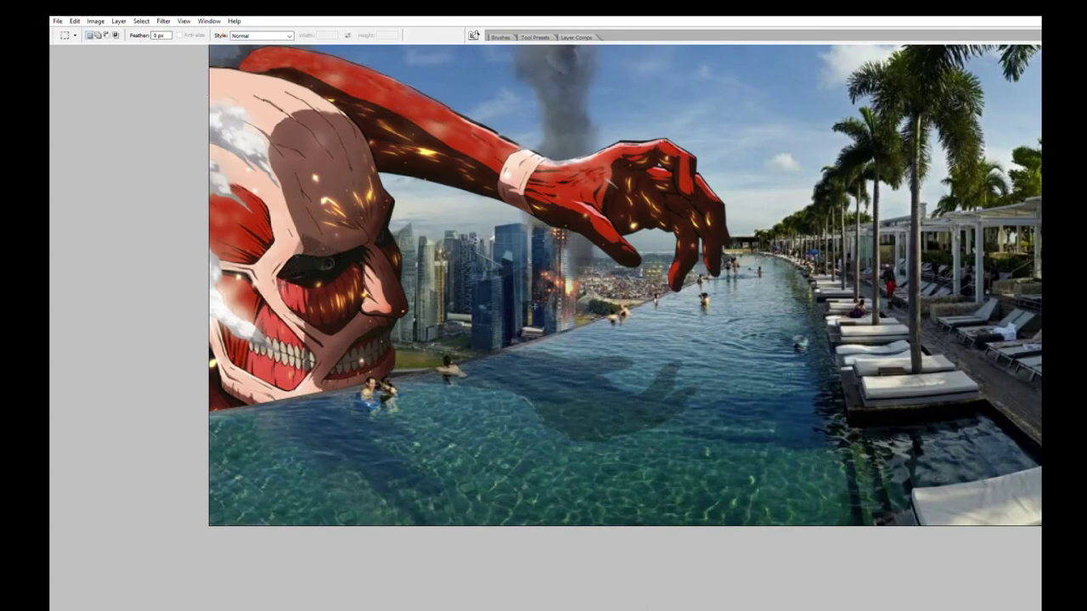
# Set up a smaller Eraser at 52% opacity and zoom in on the image.
pyautogui.press('e')
pyautogui.press('[')
pyautogui.press('[')
pyautogui.press('[')
pyautogui.press('5')
pyautogui.press('2')
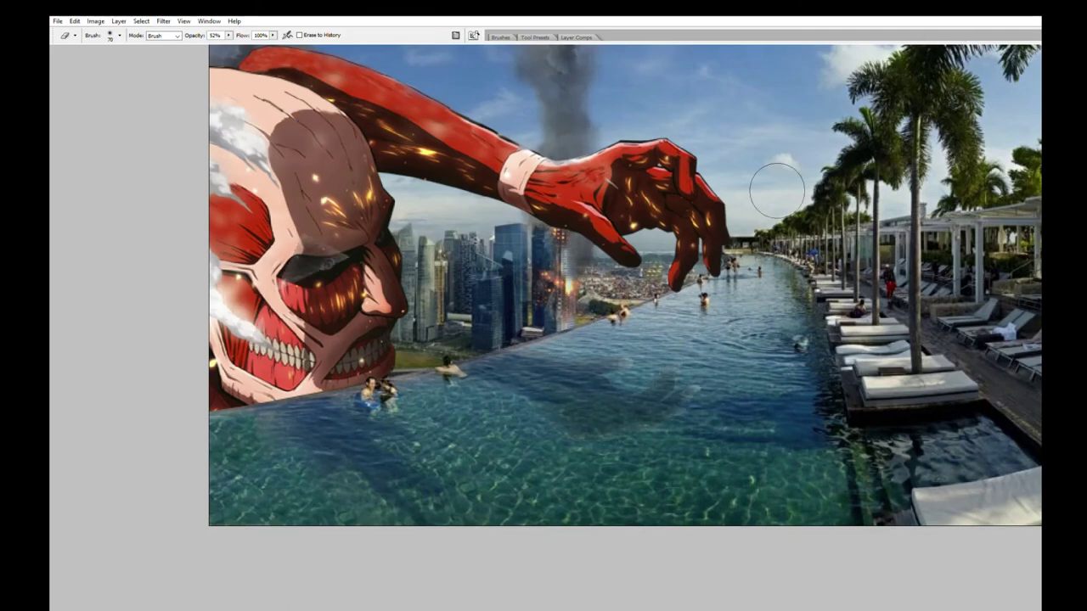
pyautogui.hotkey('ctrl', '+')
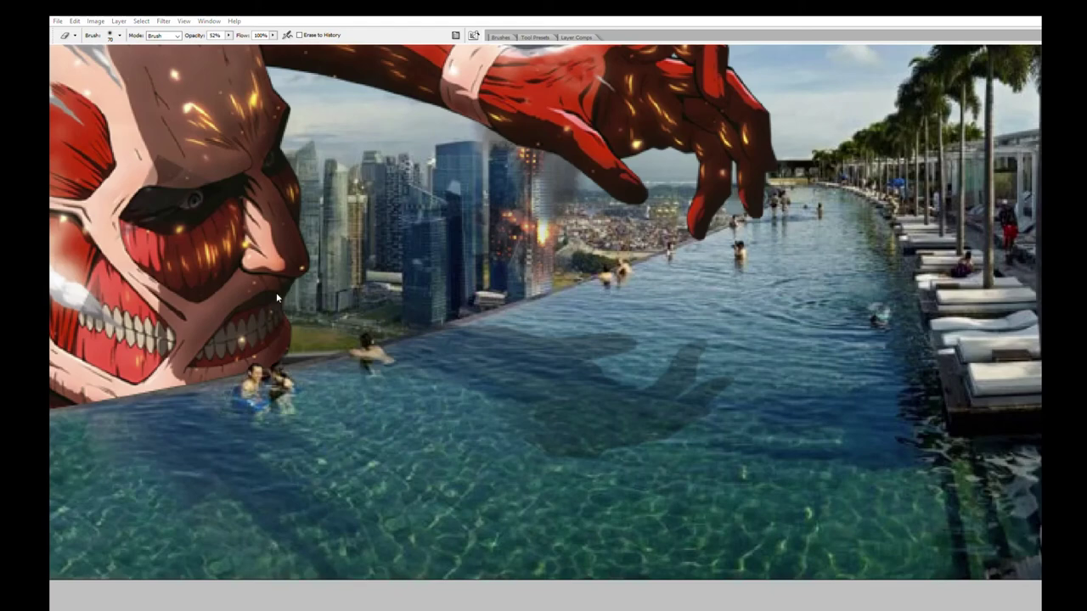
# Softly erase the hand shadow and the hazy edge of the skyline buildings.
pyautogui.moveTo(501, 194); pyautogui.dragTo(500, 146)
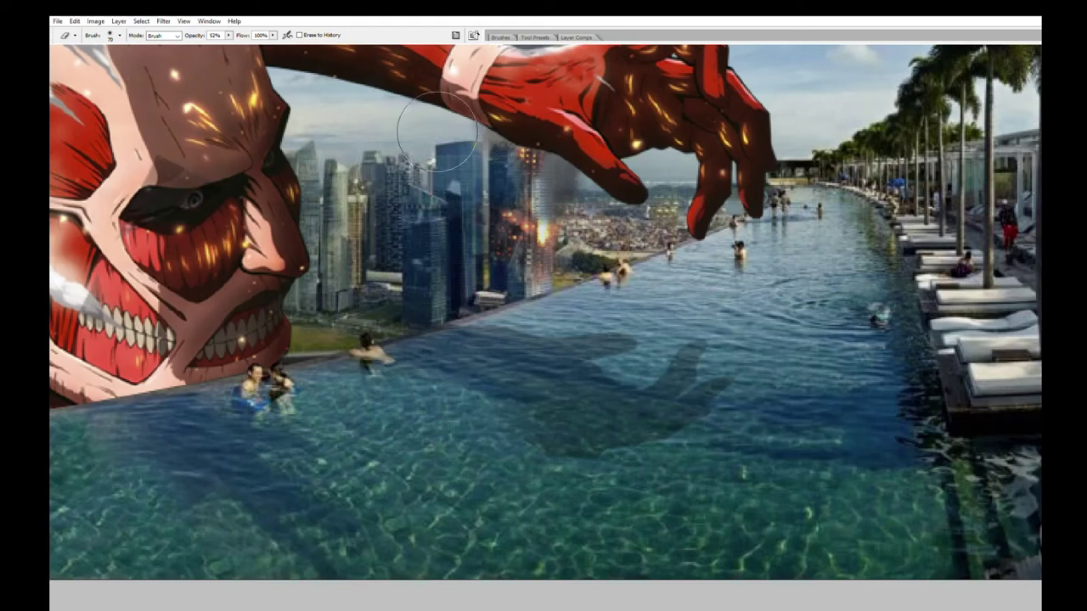
pyautogui.scroll(-1, 438, 132)
pyautogui.scroll(-2, 437, 131)
pyautogui.scroll(4, 635, 352)
pyautogui.scroll(1, 635, 338)
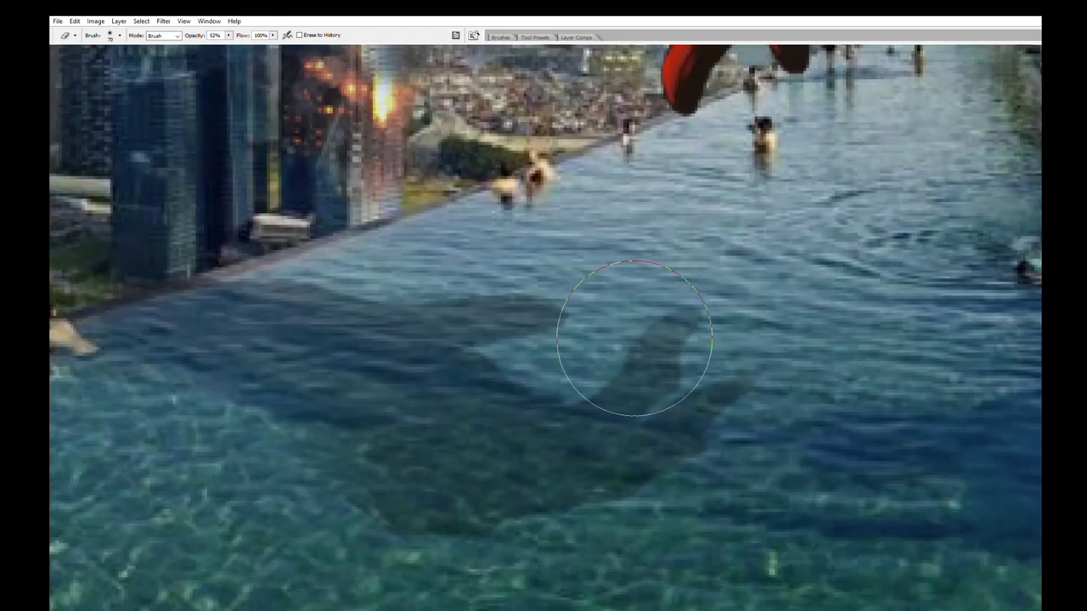
pyautogui.press('[')
pyautogui.press('[')
pyautogui.press('[')
pyautogui.press('[')
pyautogui.press('[')
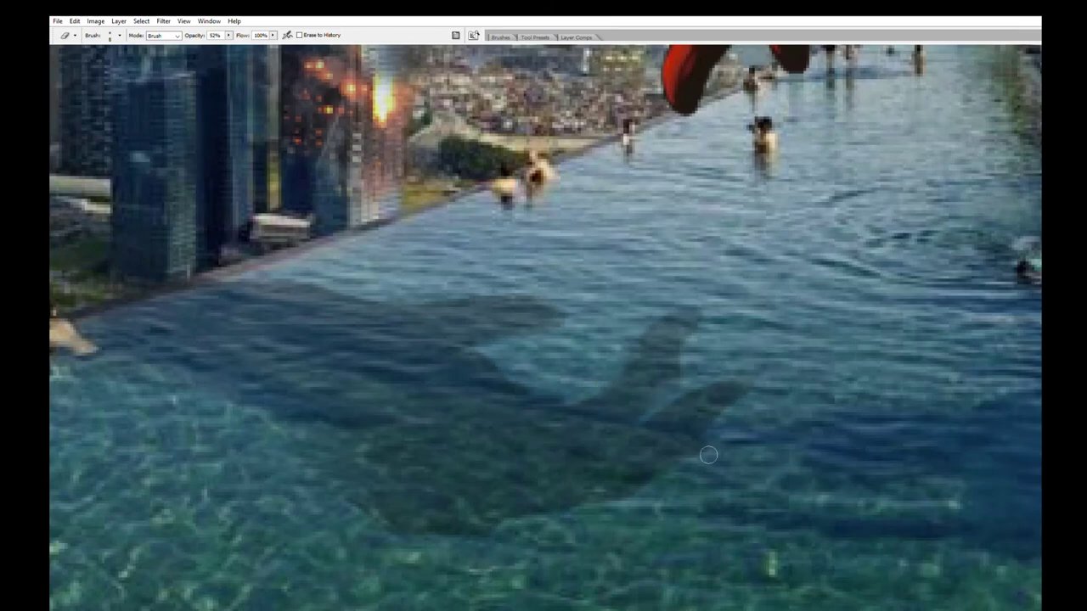
pyautogui.scroll(-1, 544, 349)
pyautogui.scroll(-2, 544, 349)
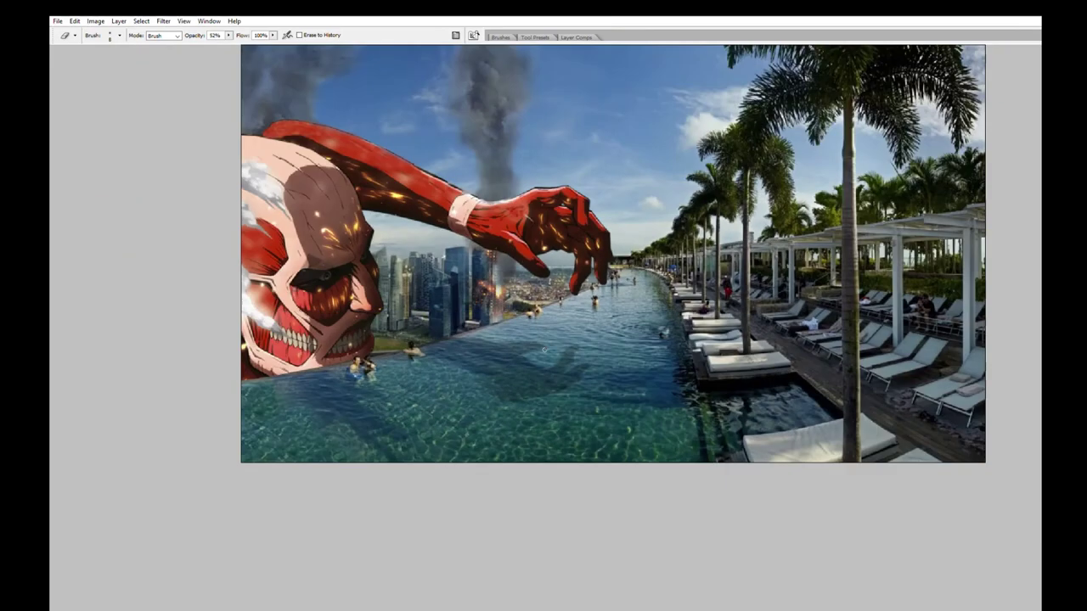
# Position the smoke layer among the skyline buildings just right of the titan's head.
pyautogui.press('m')
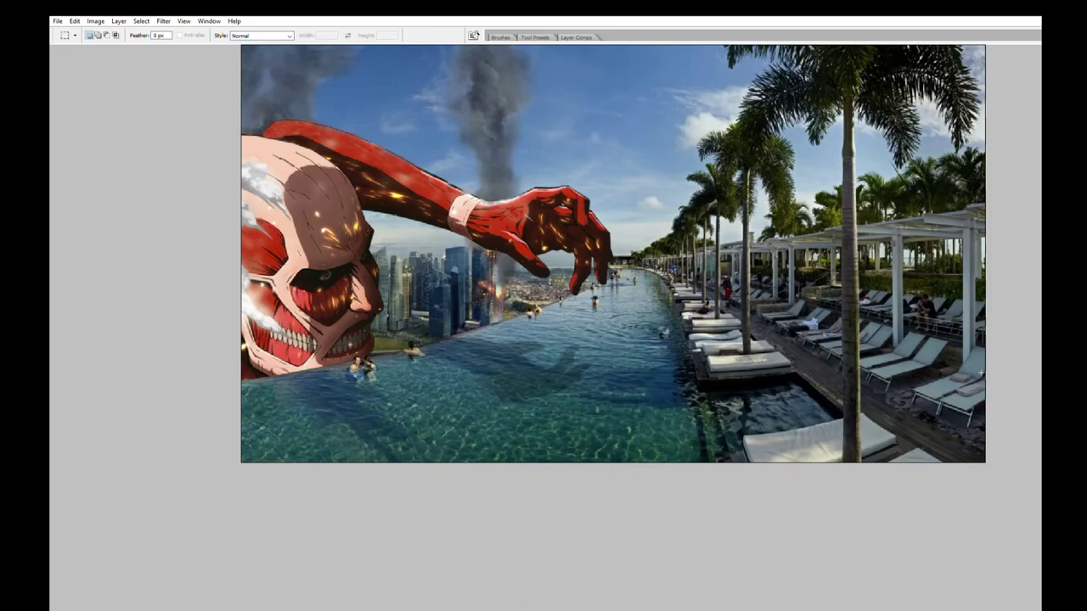
pyautogui.scroll(1, 389, 234)
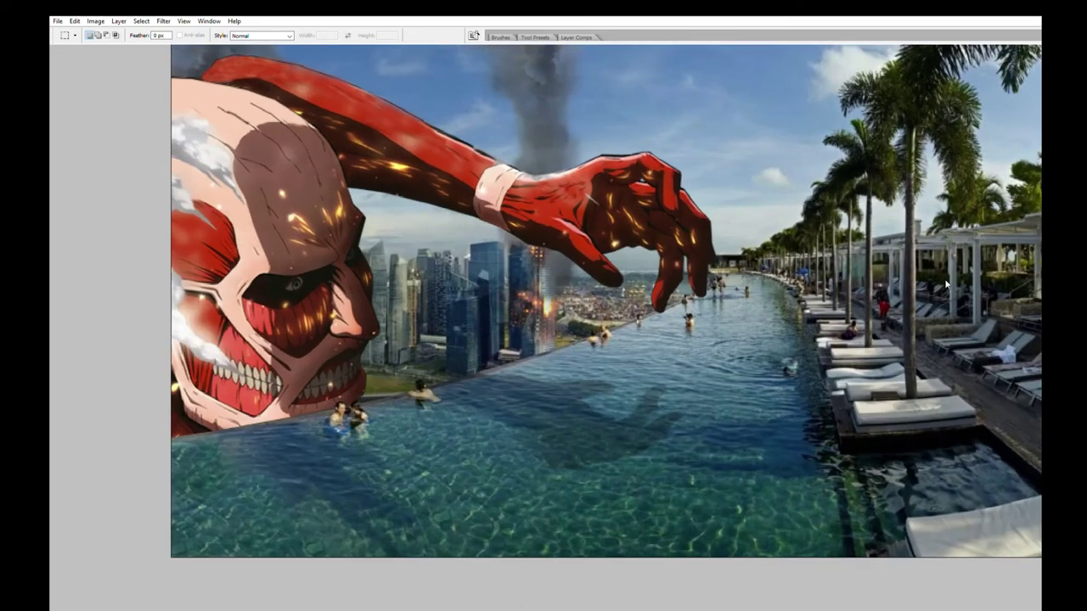
pyautogui.press('v')
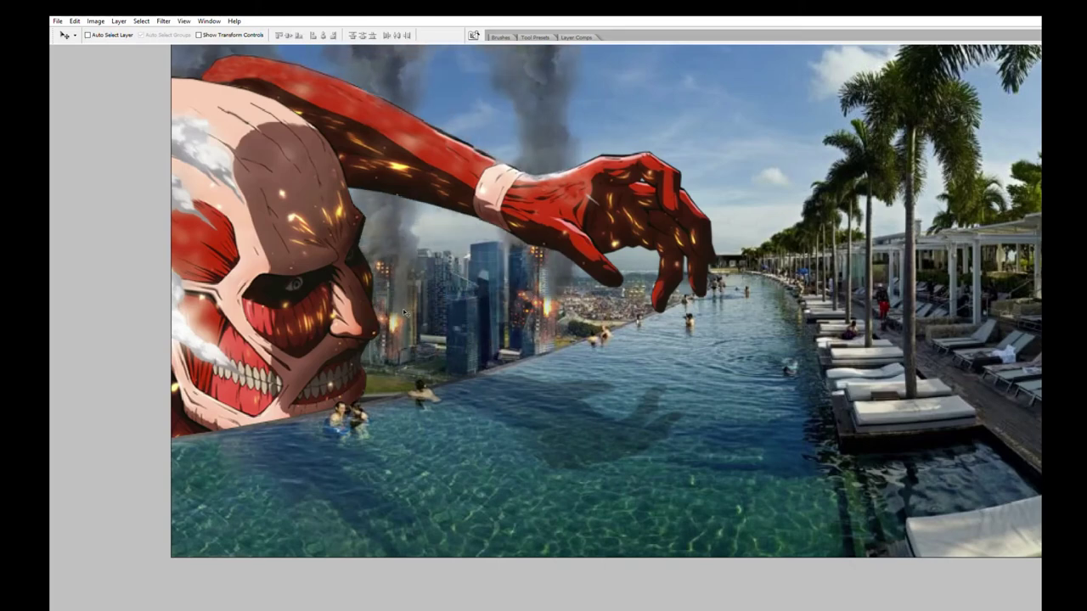
pyautogui.scroll(-1, 419, 224)
pyautogui.press('m')
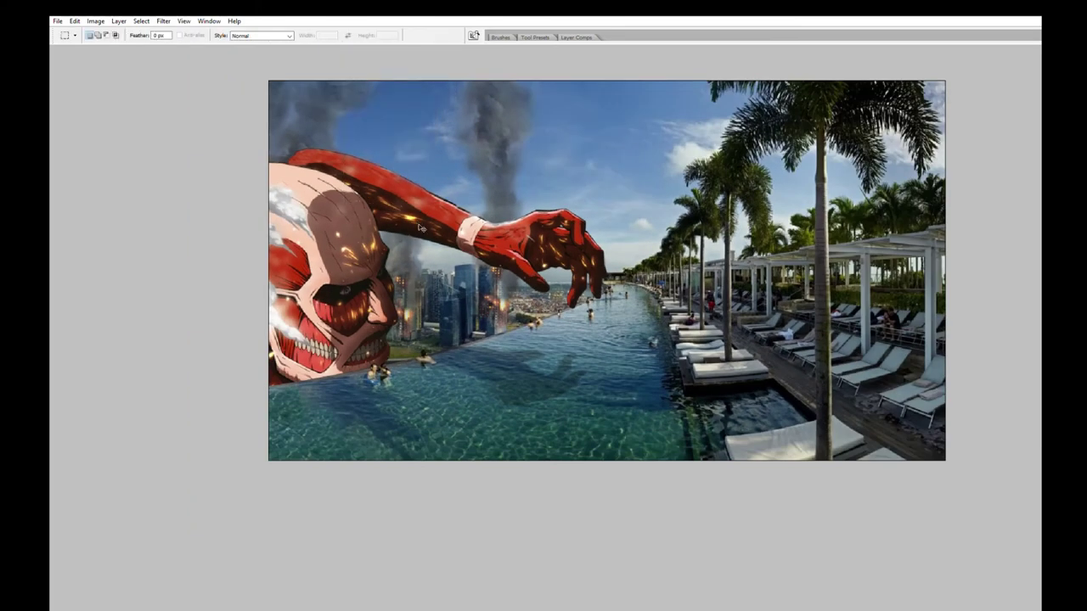
pyautogui.hotkey('ctrl', 't')
pyautogui.press('Escape')
pyautogui.press('v')
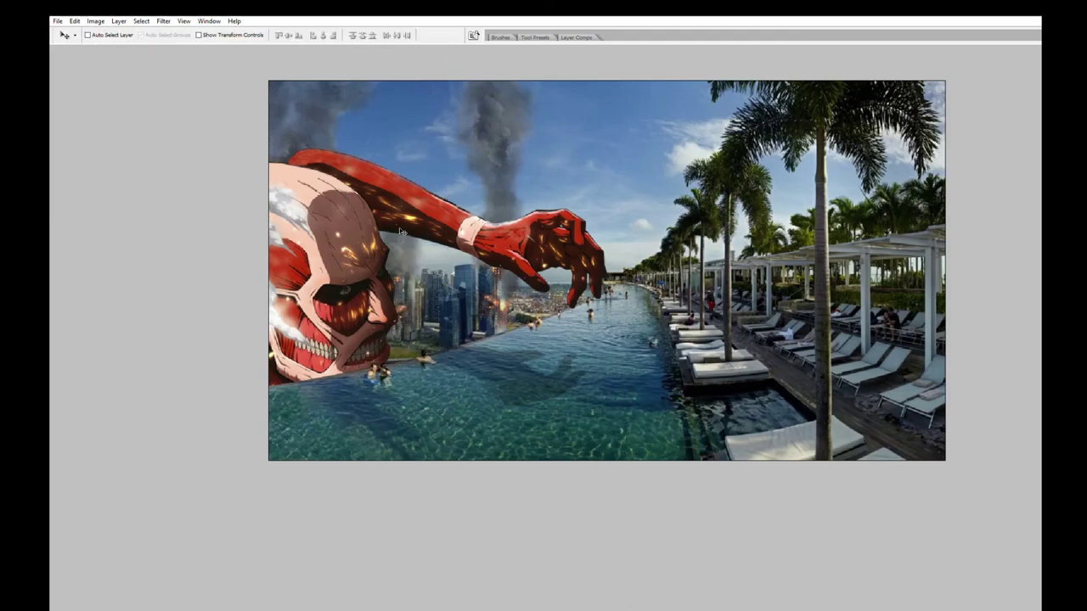
pyautogui.keyDown('alt'); pyautogui.scroll(3, 400, 284); pyautogui.keyUp('alt')
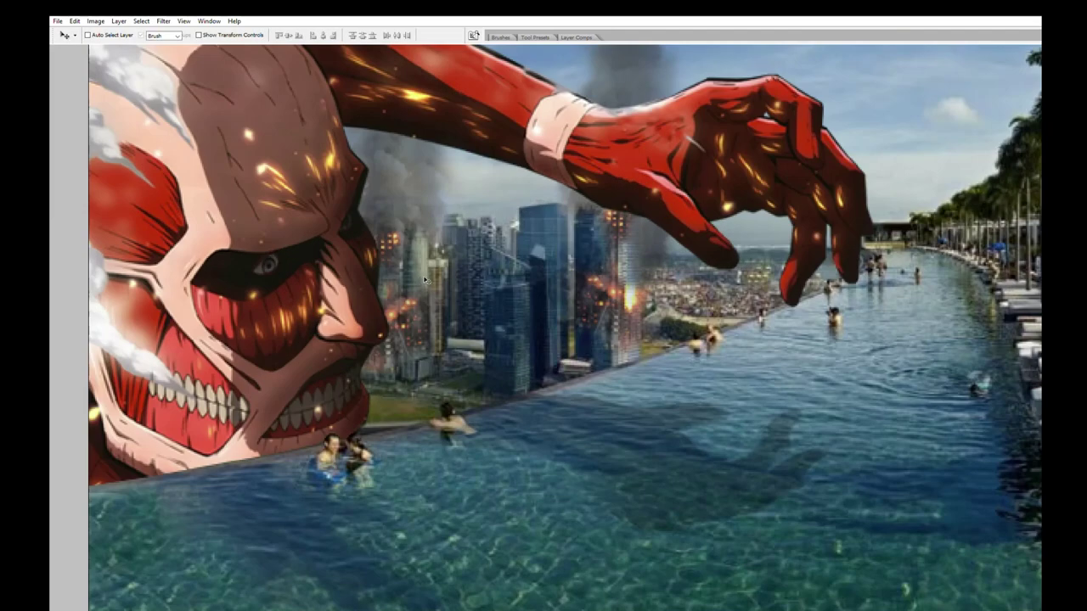
# Select a small area over the city buildings and erase the smoke edges there to blend them.
pyautogui.press('e')
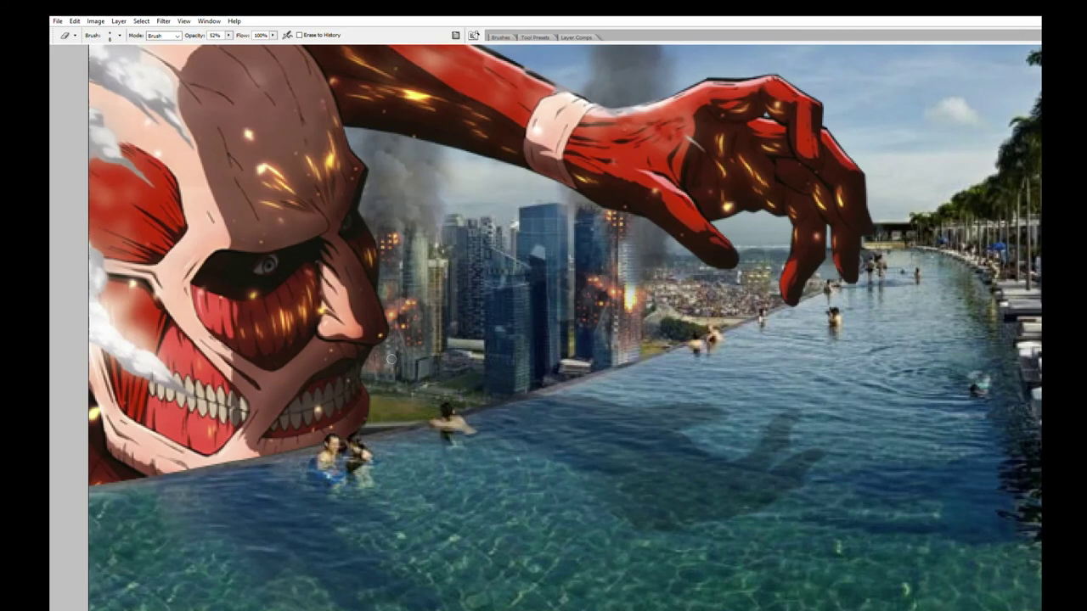
pyautogui.keyDown('alt'); pyautogui.scroll(-2, 439, 322); pyautogui.keyUp('alt')
pyautogui.keyDown('alt'); pyautogui.scroll(2, 442, 333); pyautogui.keyUp('alt')
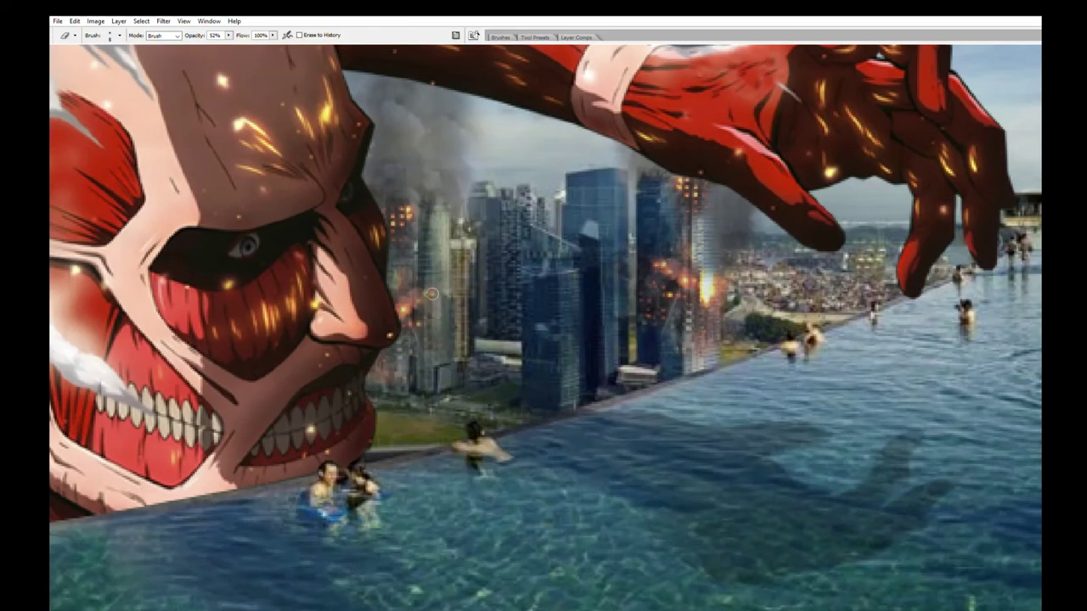
pyautogui.press('m')
pyautogui.moveTo(424, 270); pyautogui.dragTo(488, 367)
pyautogui.press('e')
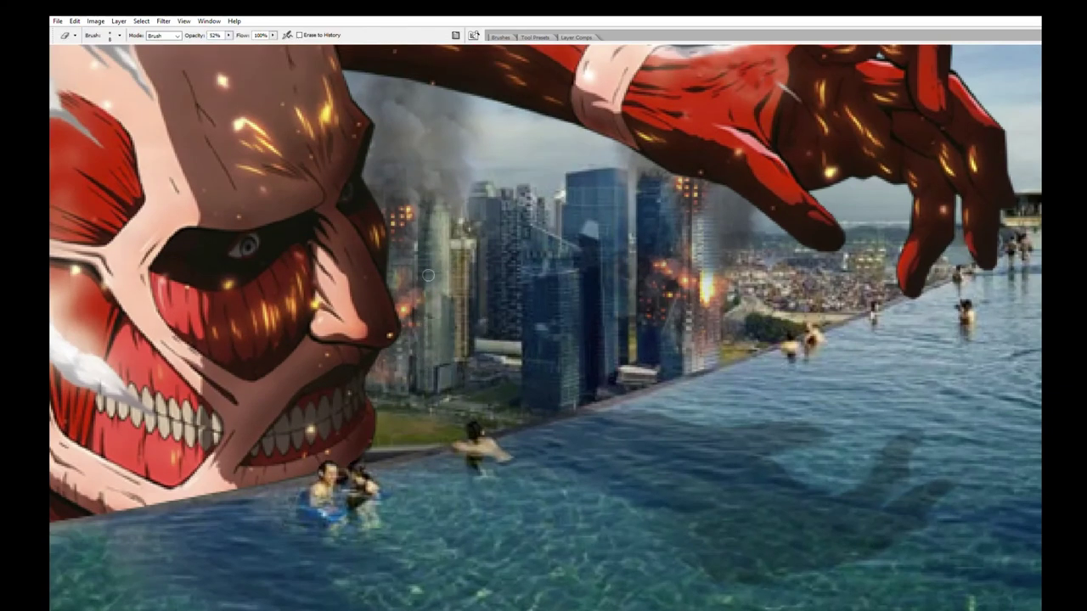
pyautogui.keyDown('alt'); pyautogui.scroll(-2, 480, 308); pyautogui.keyUp('alt')
pyautogui.keyDown('alt'); pyautogui.scroll(-2, 493, 242); pyautogui.keyUp('alt')
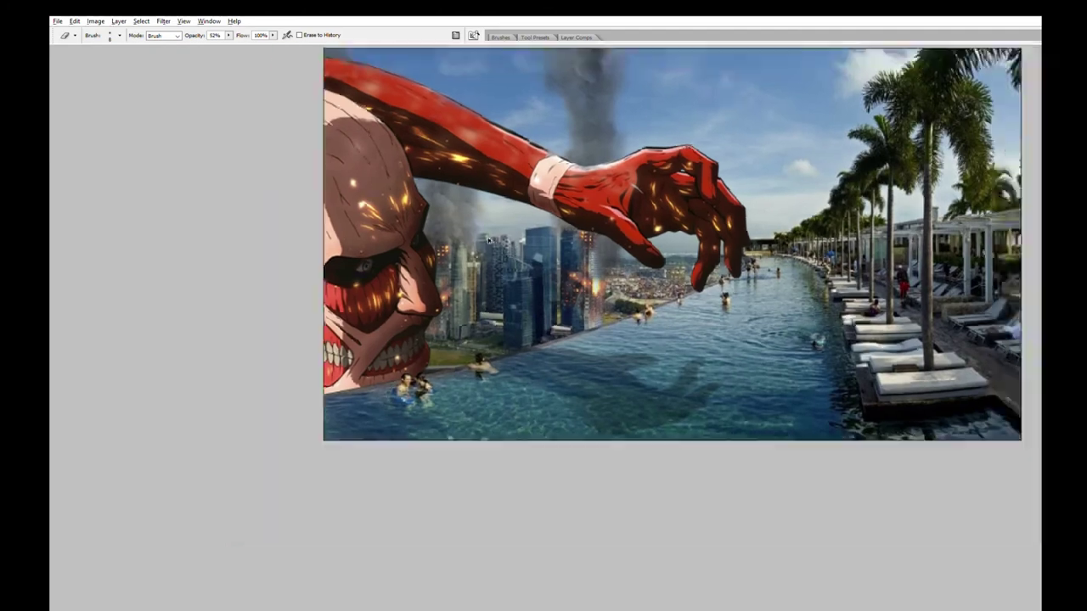
pyautogui.keyDown('alt'); pyautogui.scroll(-1, 992, 301); pyautogui.keyUp('alt')
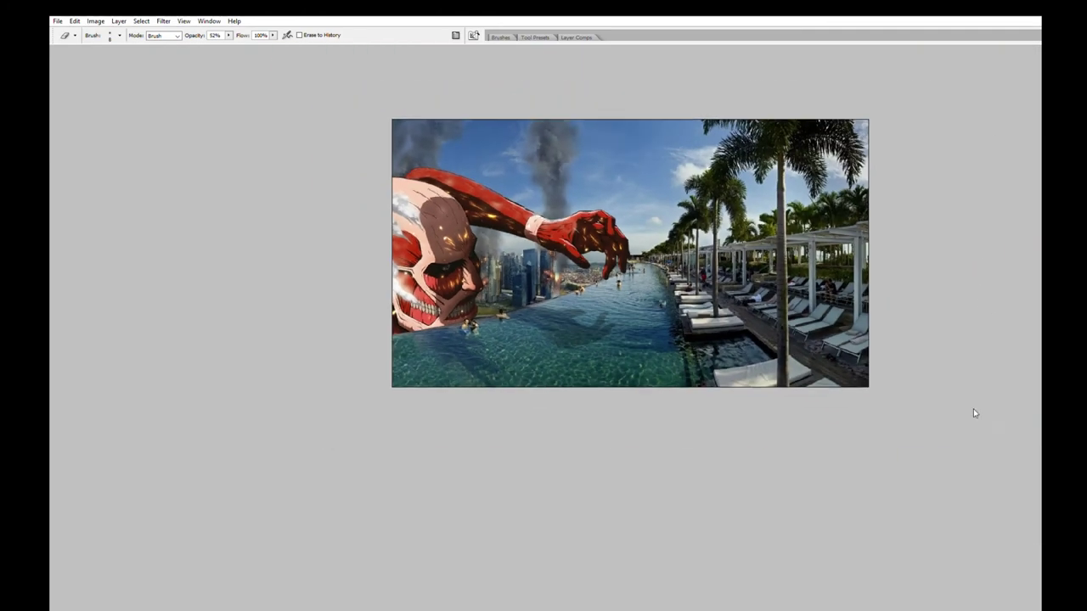
pyautogui.press('i')
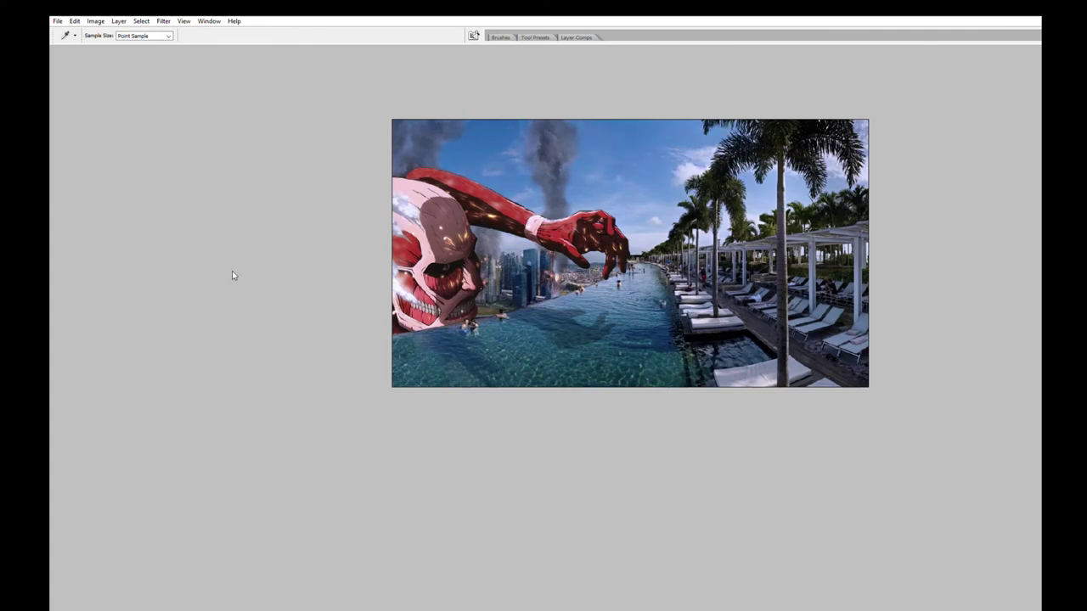
# Switch back to the Eraser and fit the whole image on screen.
pyautogui.press('e')
pyautogui.hotkey('ctrl', '0')
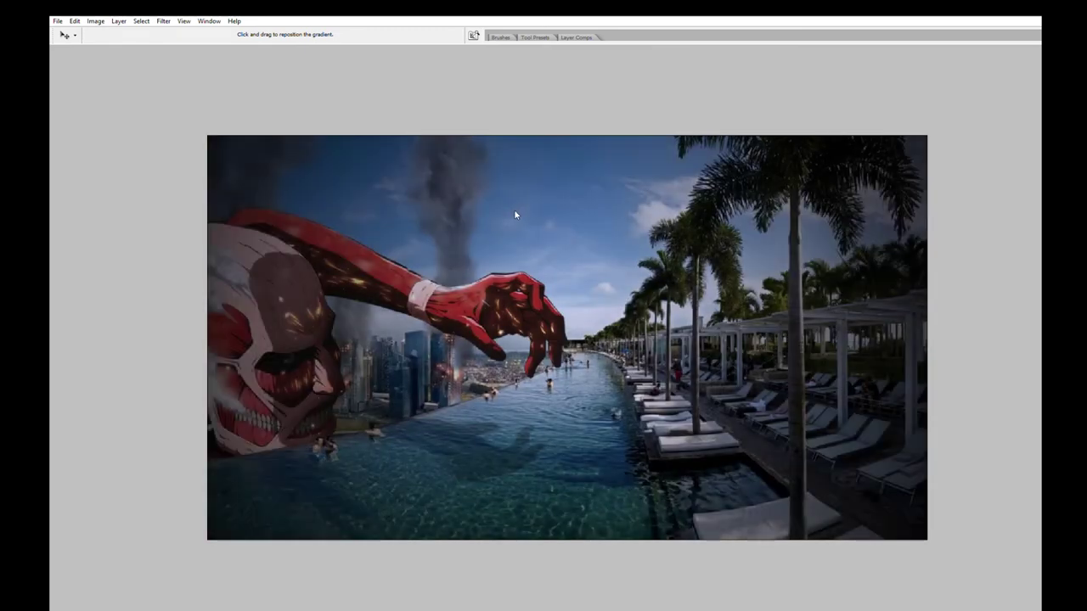
# Zoom and pan back over the full composite with the Eraser ready.
pyautogui.press('z')
pyautogui.hotkey('ctrl', '-')
pyautogui.hotkey('ctrl', '-')
pyautogui.press('h')
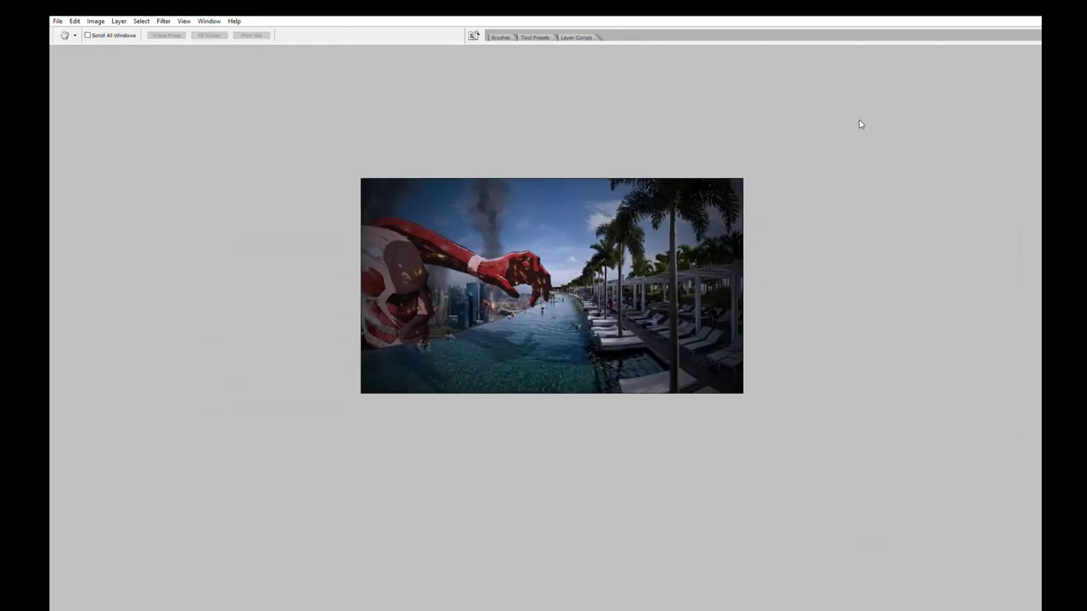
pyautogui.press('e')
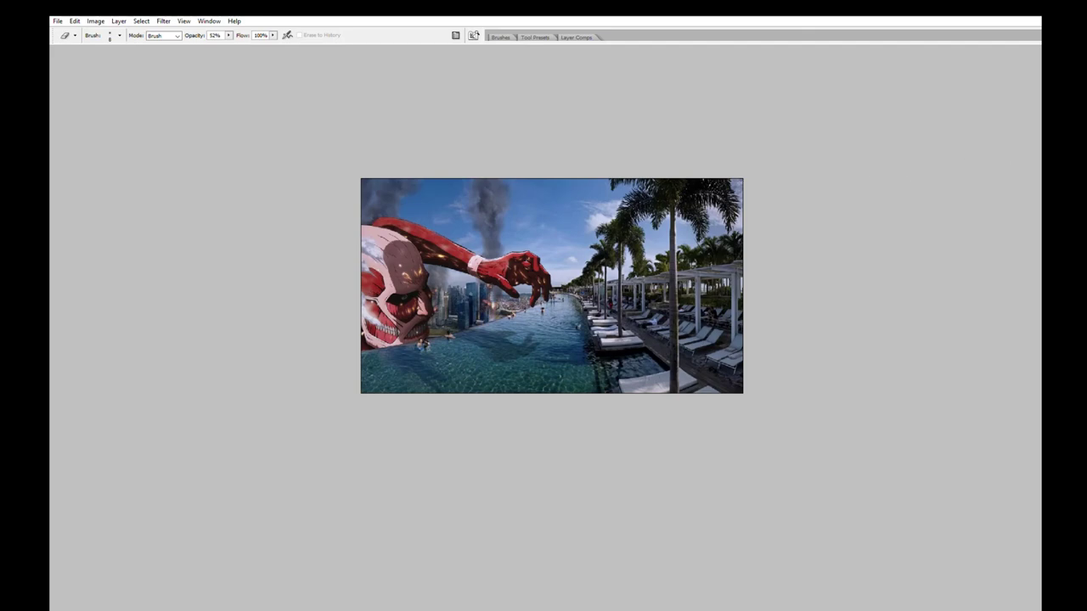
pyautogui.hotkey('ctrl', '+')
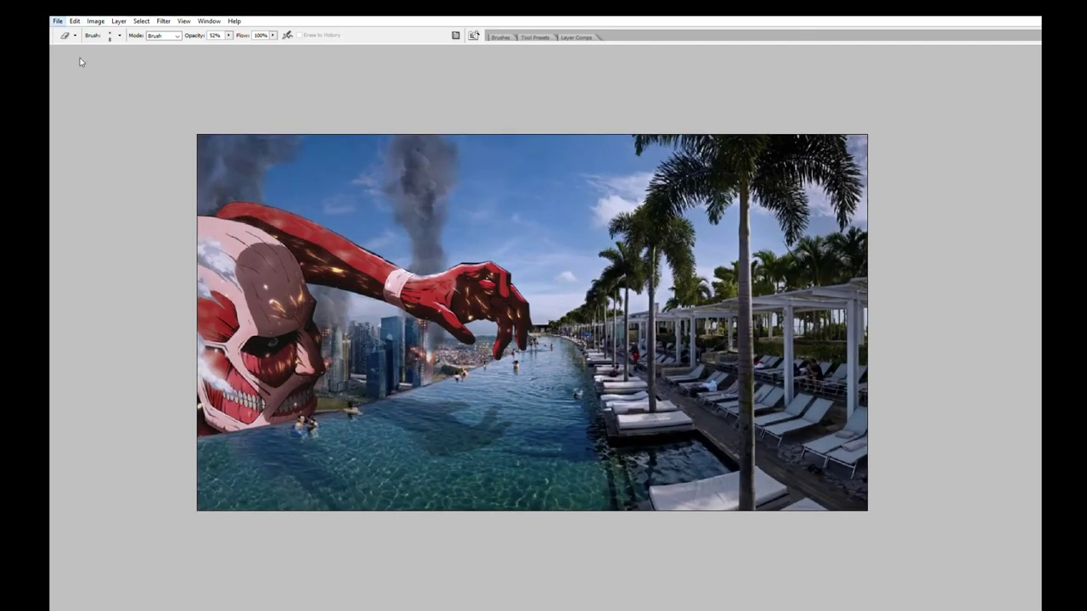